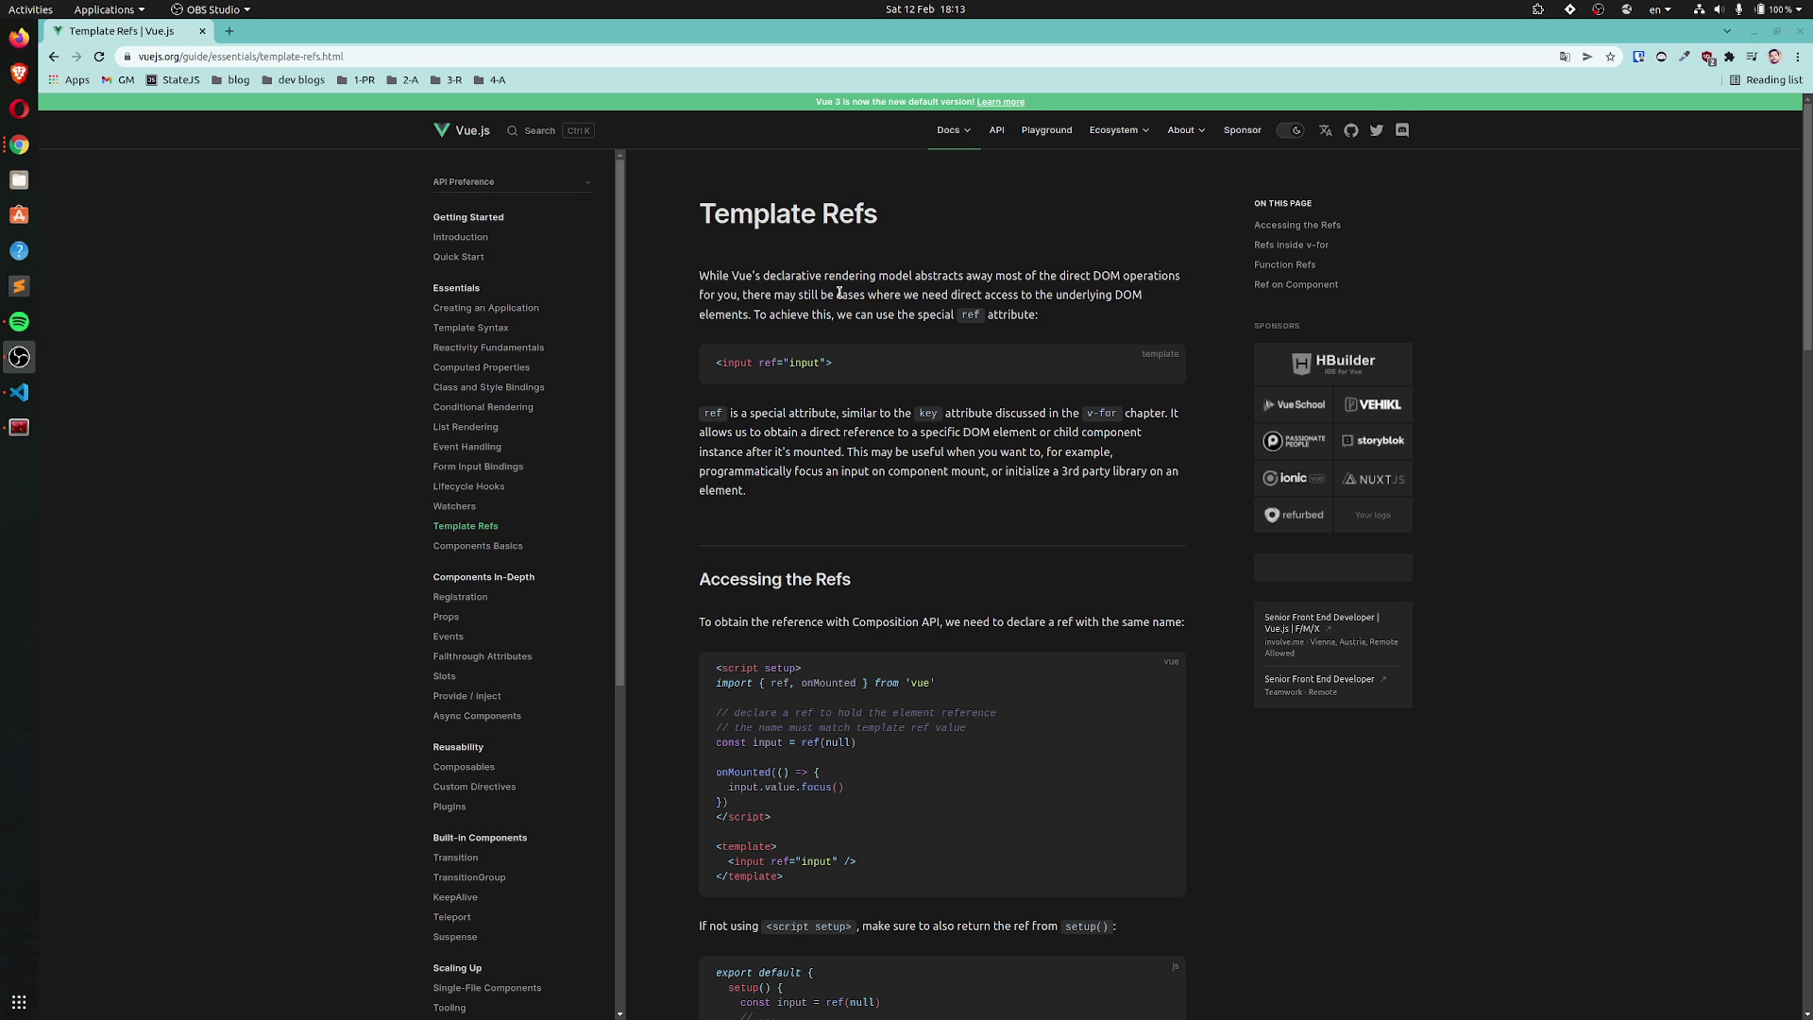
# Toggle the API style preference options and mark the ref attribute in the template example
pyautogui.click(581, 185)
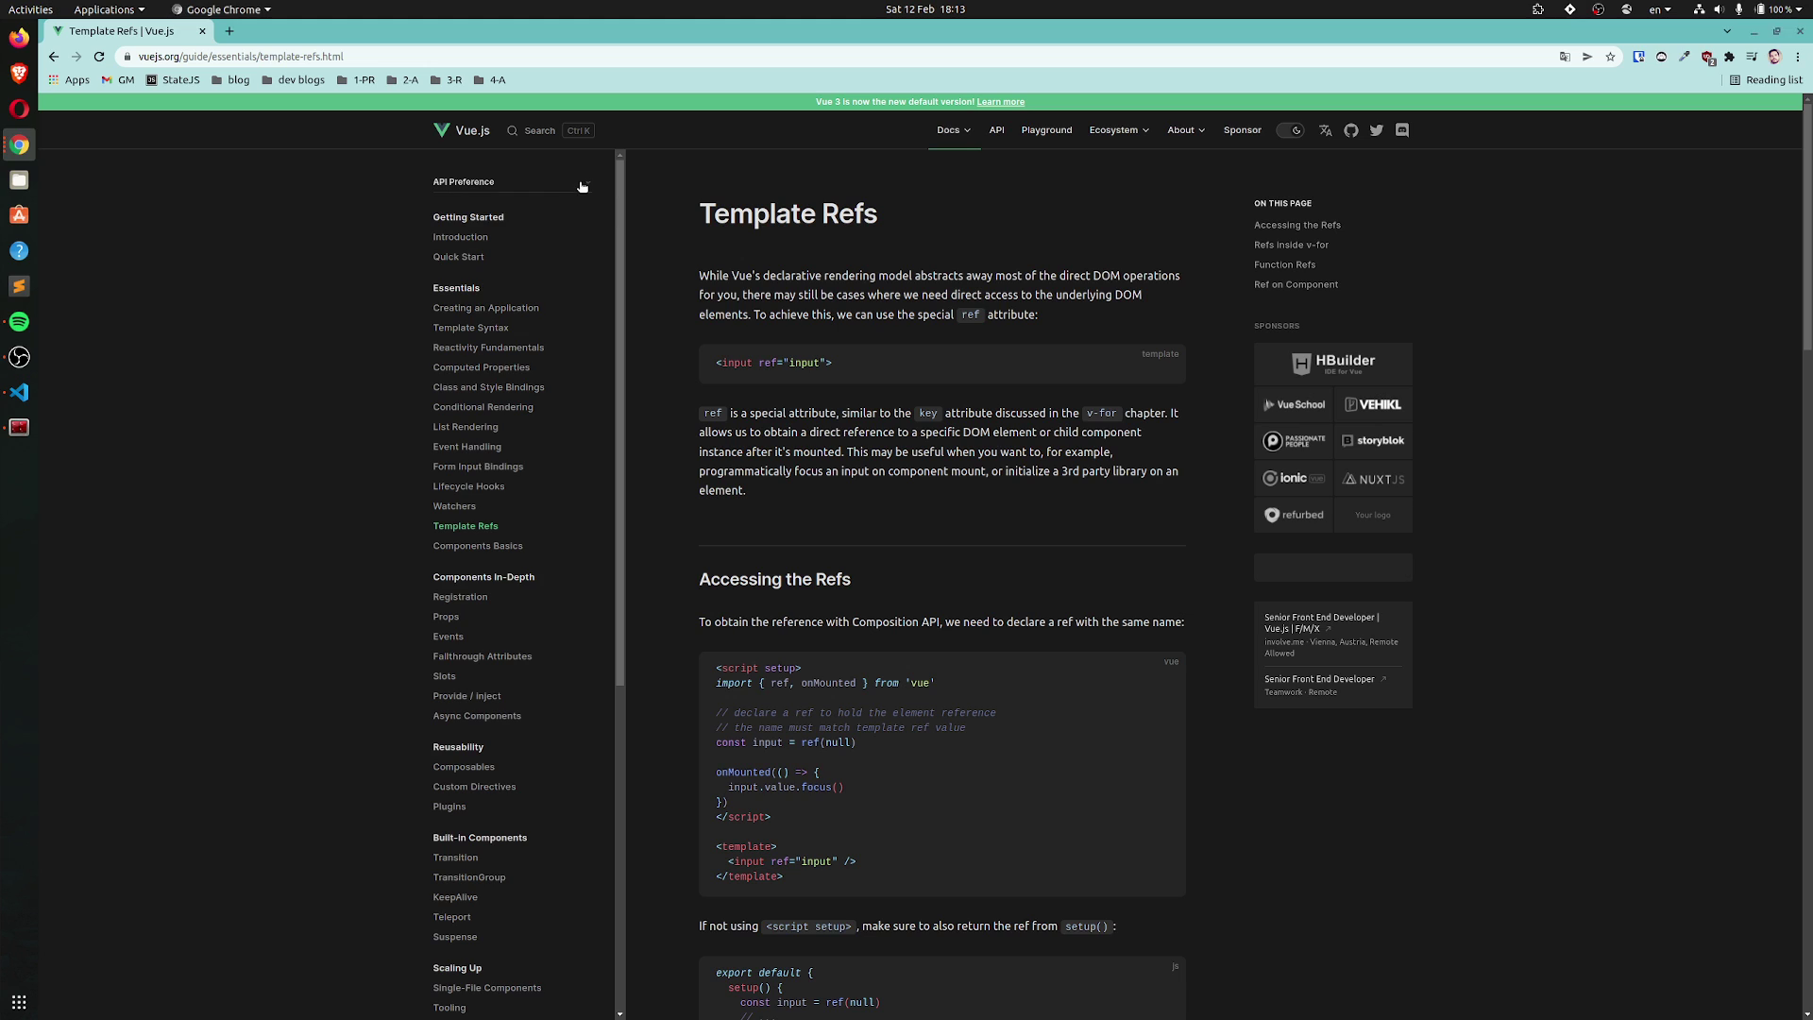
pyautogui.click(582, 185)
pyautogui.doubleClick(765, 364)
pyautogui.click(741, 364)
pyautogui.scroll(-3, 713, 381)
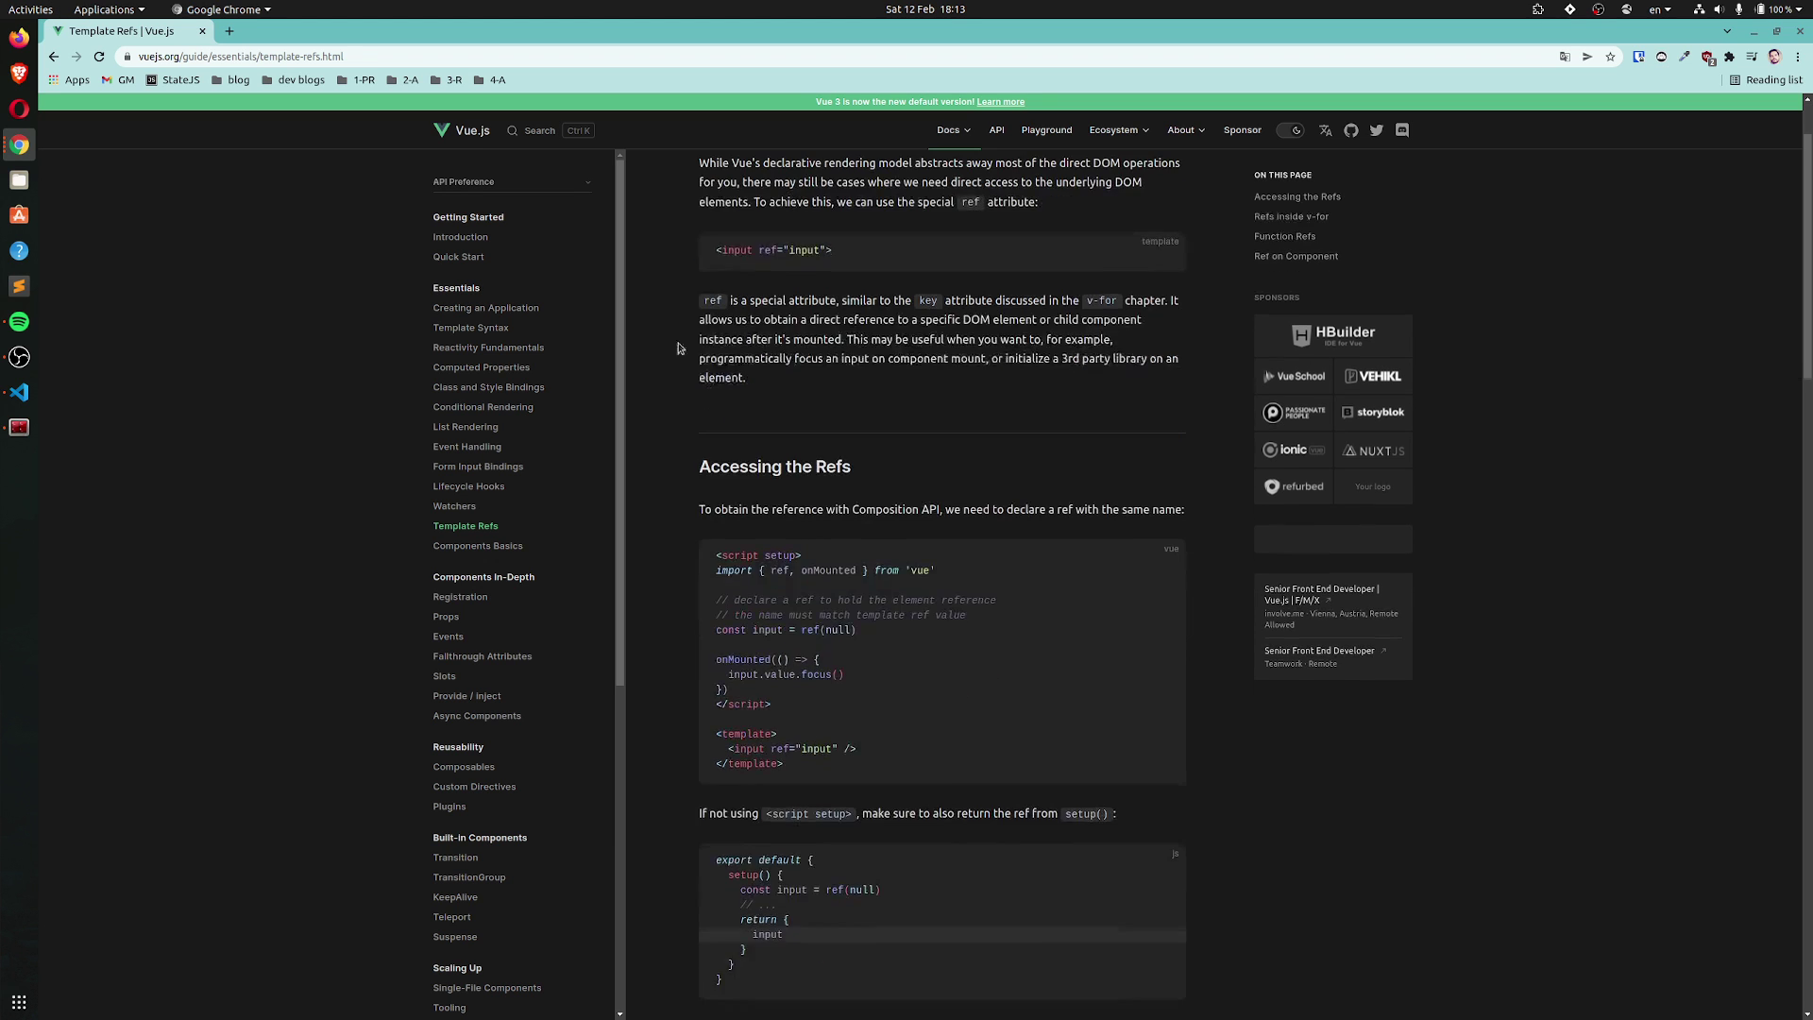
pyautogui.scroll(3, 695, 312)
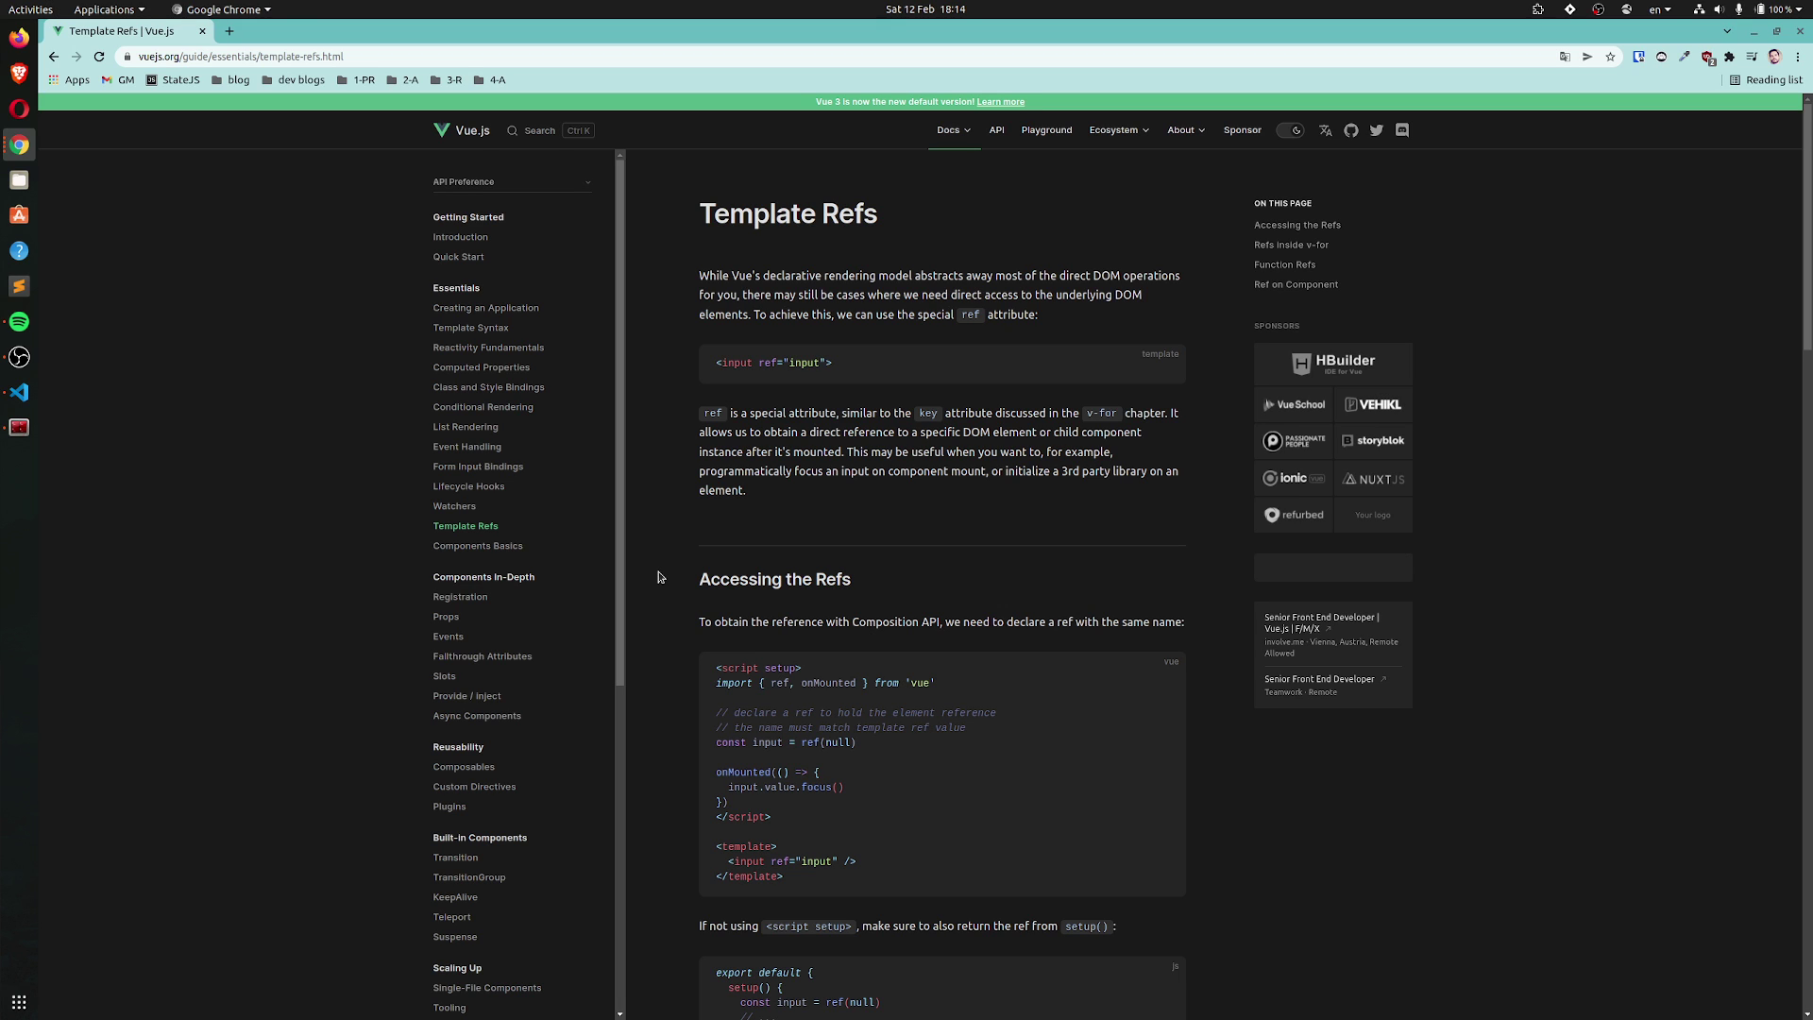
# Scroll to Accessing the Refs and highlight input and null in its template and script code
pyautogui.scroll(-1, 659, 577)
pyautogui.scroll(-2, 659, 577)
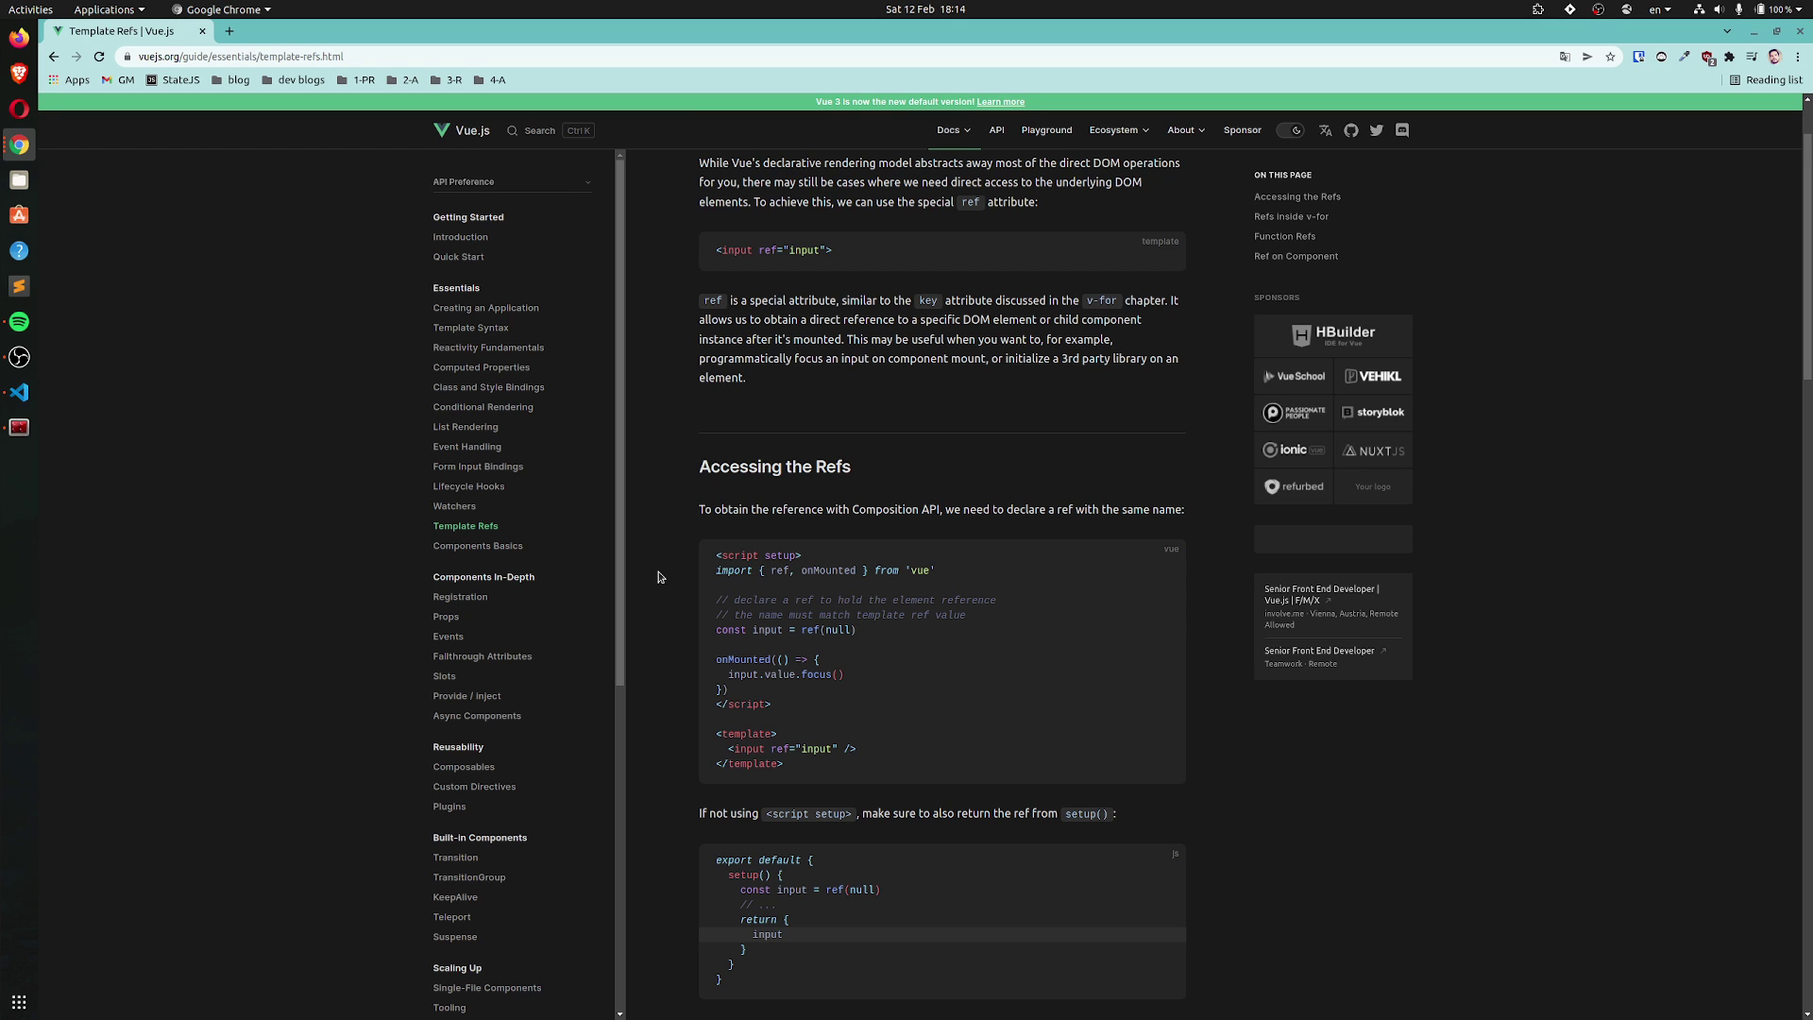
pyautogui.scroll(-2, 659, 577)
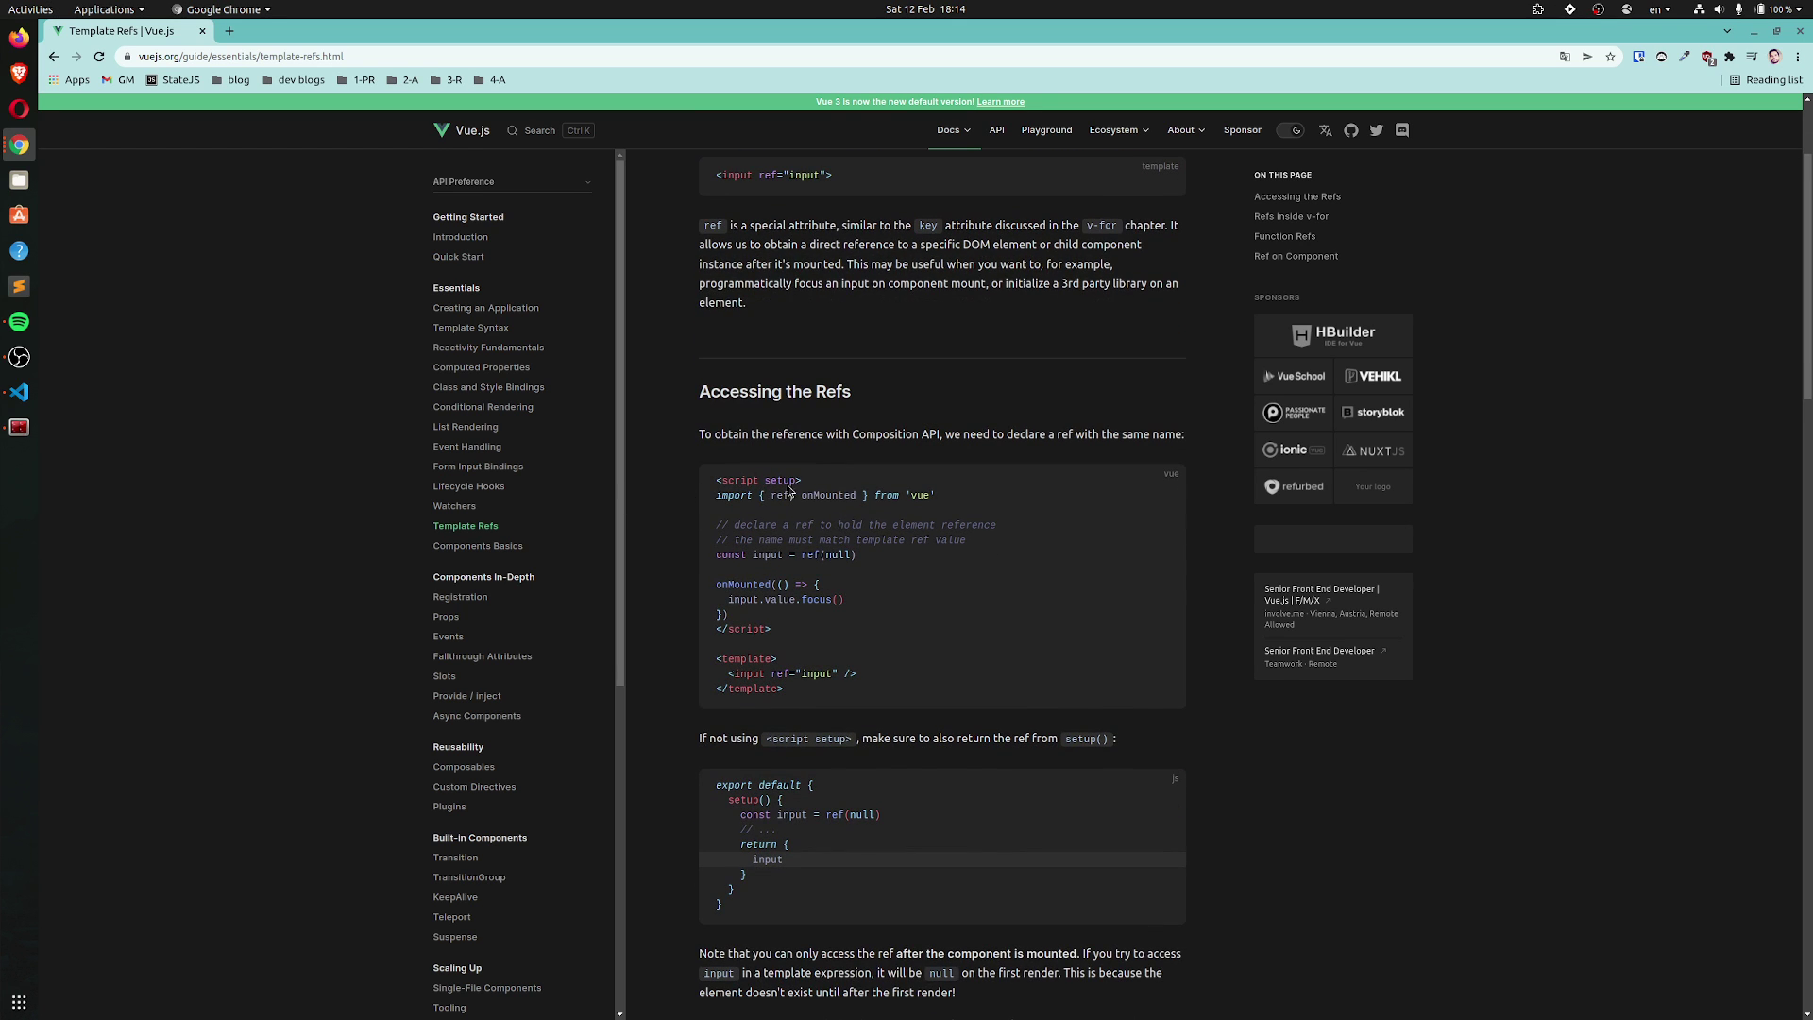
pyautogui.scroll(-2, 669, 563)
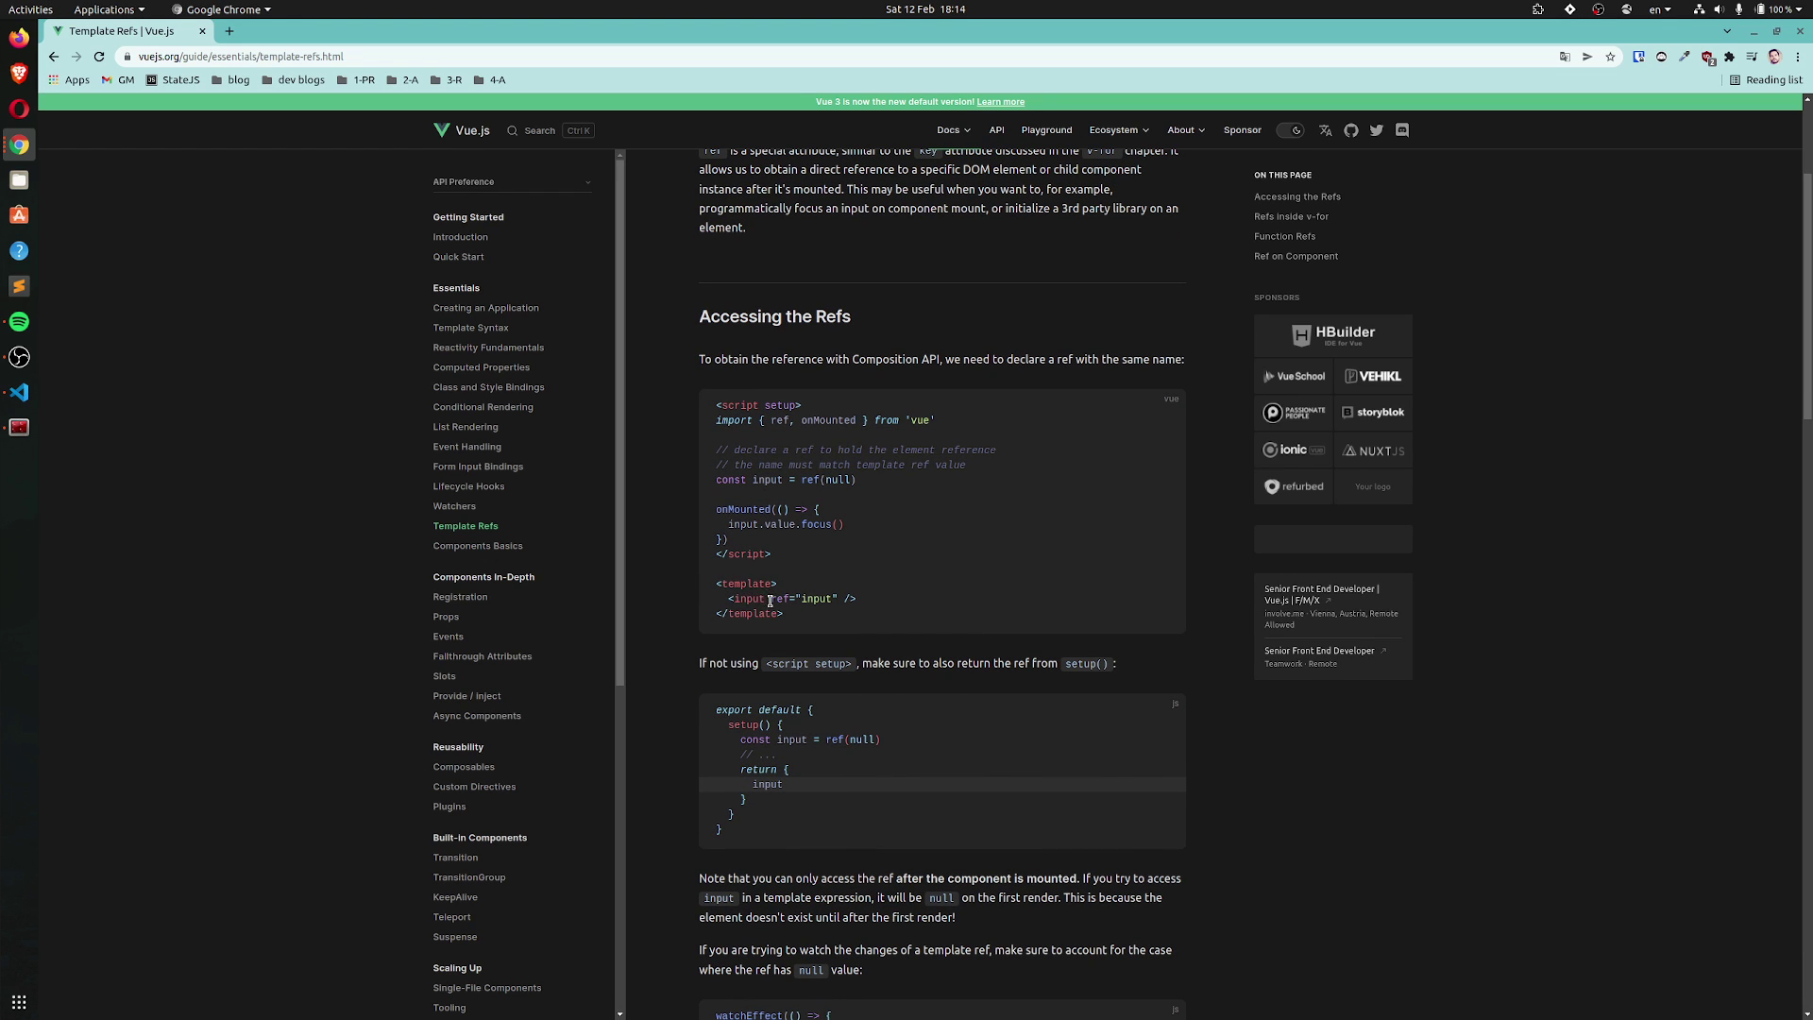
pyautogui.doubleClick(818, 599)
pyautogui.click(835, 580)
pyautogui.doubleClick(783, 481)
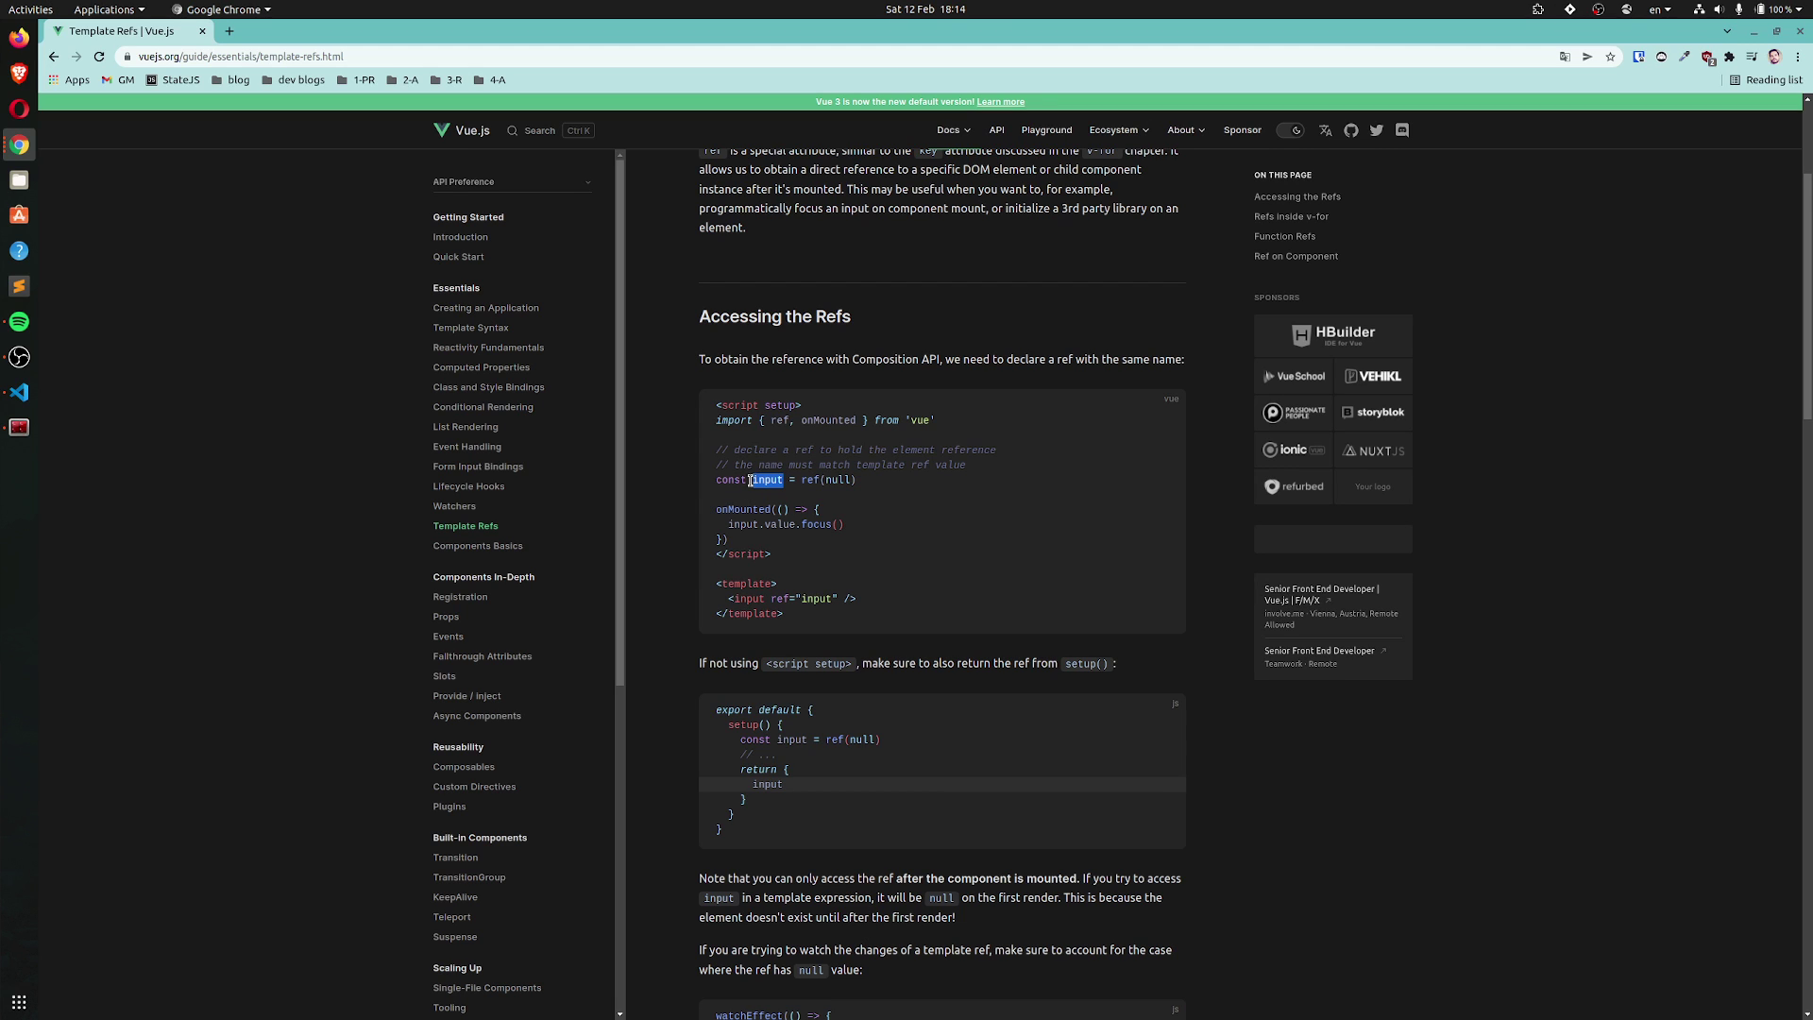
pyautogui.click(863, 485)
pyautogui.doubleClick(840, 480)
pyautogui.click(858, 491)
# Highlight the input declaration, the ref(null) call and the template's ref input again while reading
pyautogui.doubleClick(772, 479)
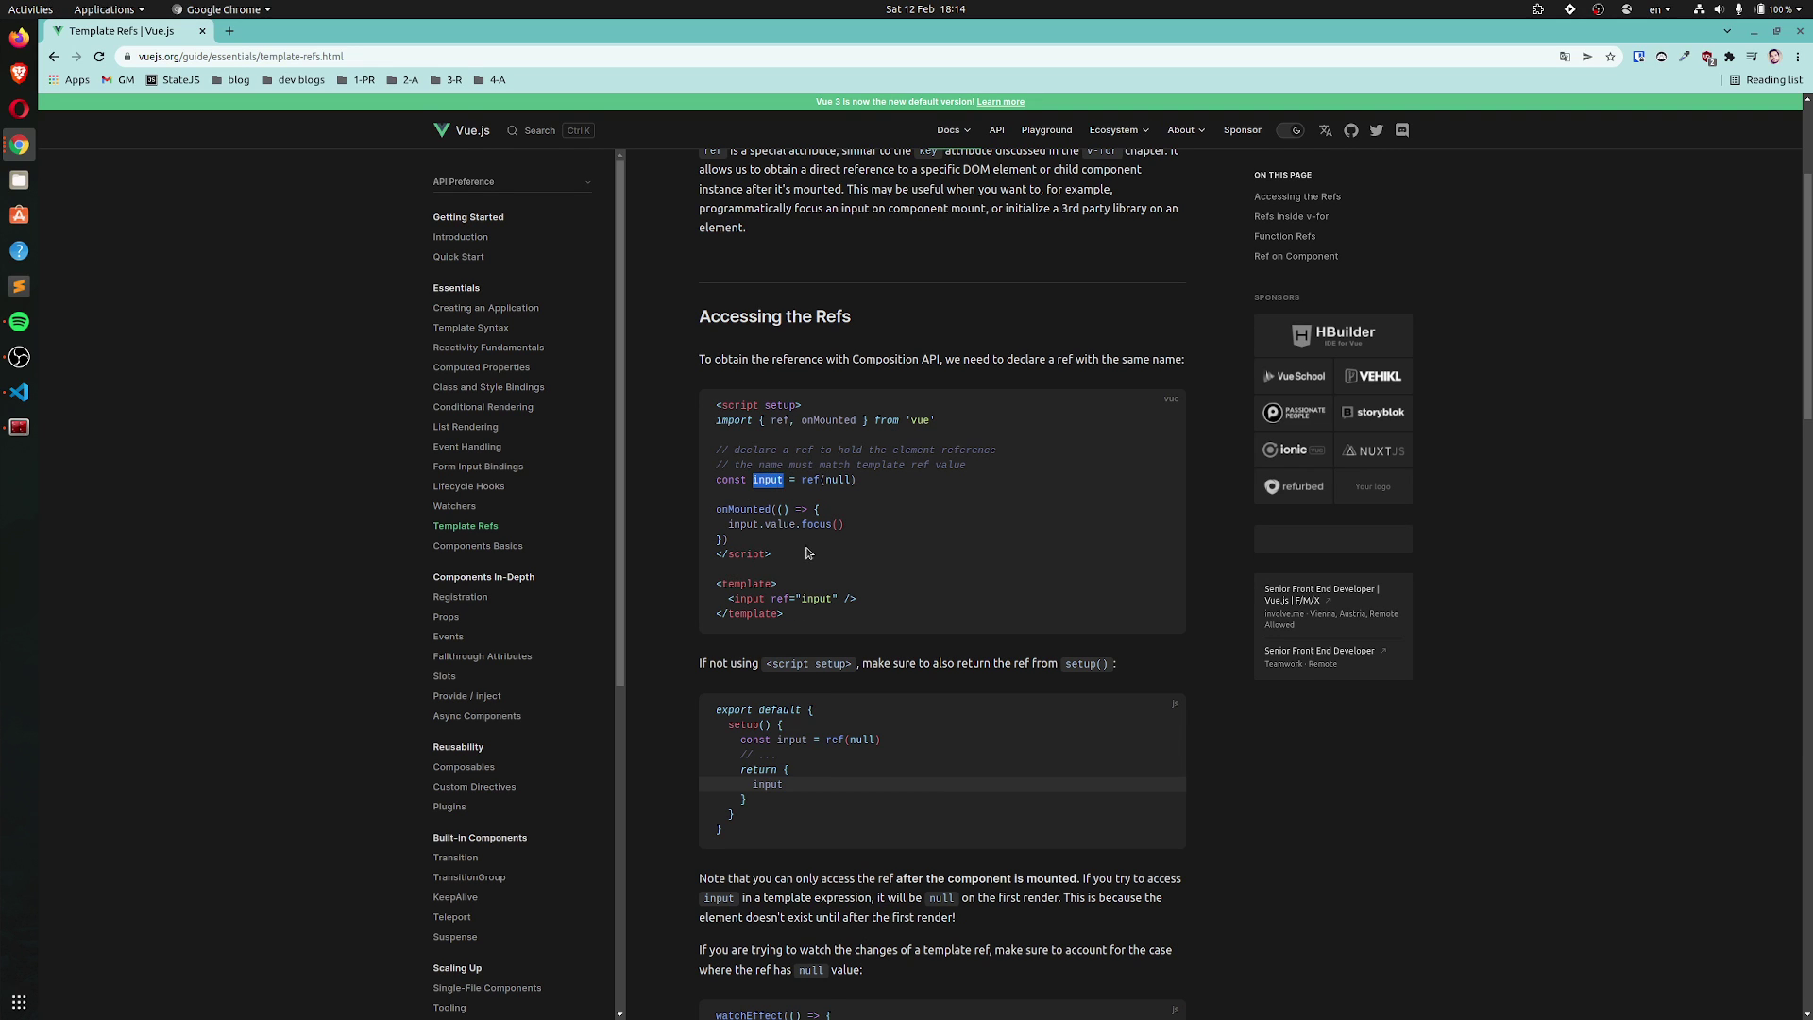
pyautogui.click(847, 480)
pyautogui.moveTo(856, 479); pyautogui.dragTo(802, 480)
pyautogui.doubleClick(769, 479)
pyautogui.click(770, 480)
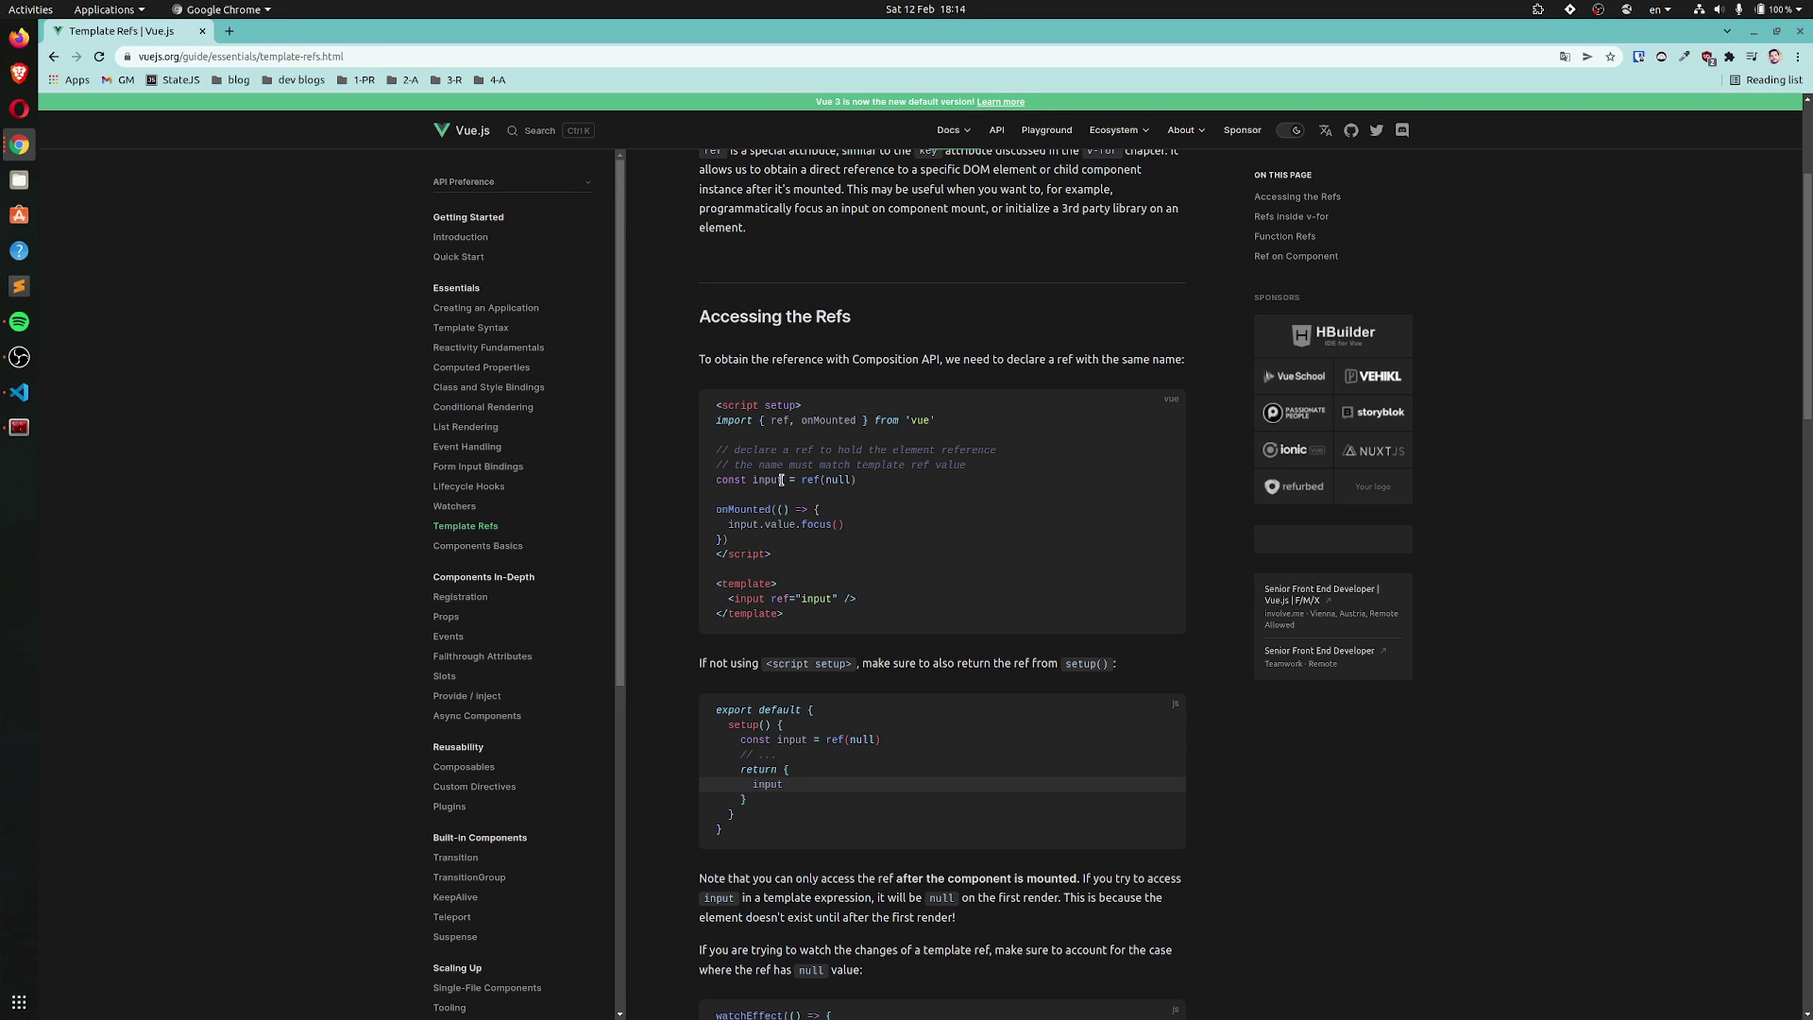
pyautogui.doubleClick(814, 598)
pyautogui.click(941, 563)
# Highlight the returned { input } object in setup(), then scroll to the null-guarding watchEffect example
pyautogui.scroll(-2, 659, 615)
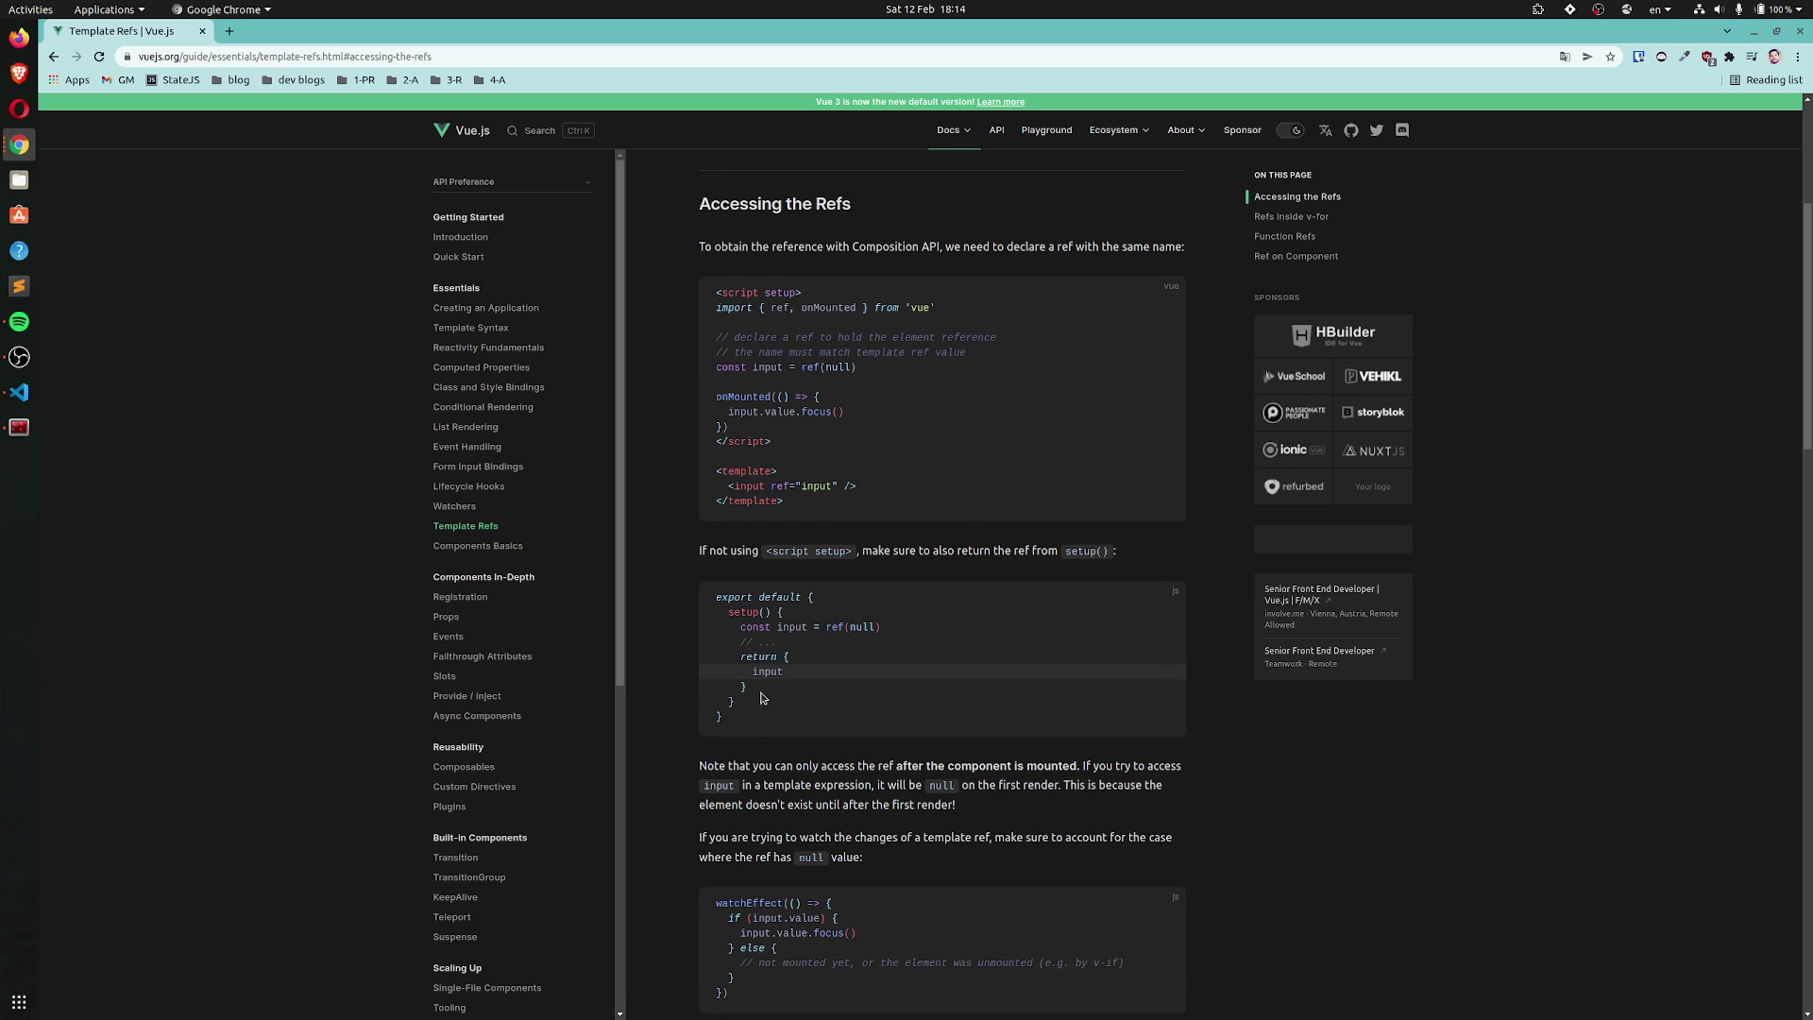
pyautogui.moveTo(739, 656); pyautogui.dragTo(795, 689)
pyautogui.click(809, 659)
pyautogui.scroll(-3, 676, 623)
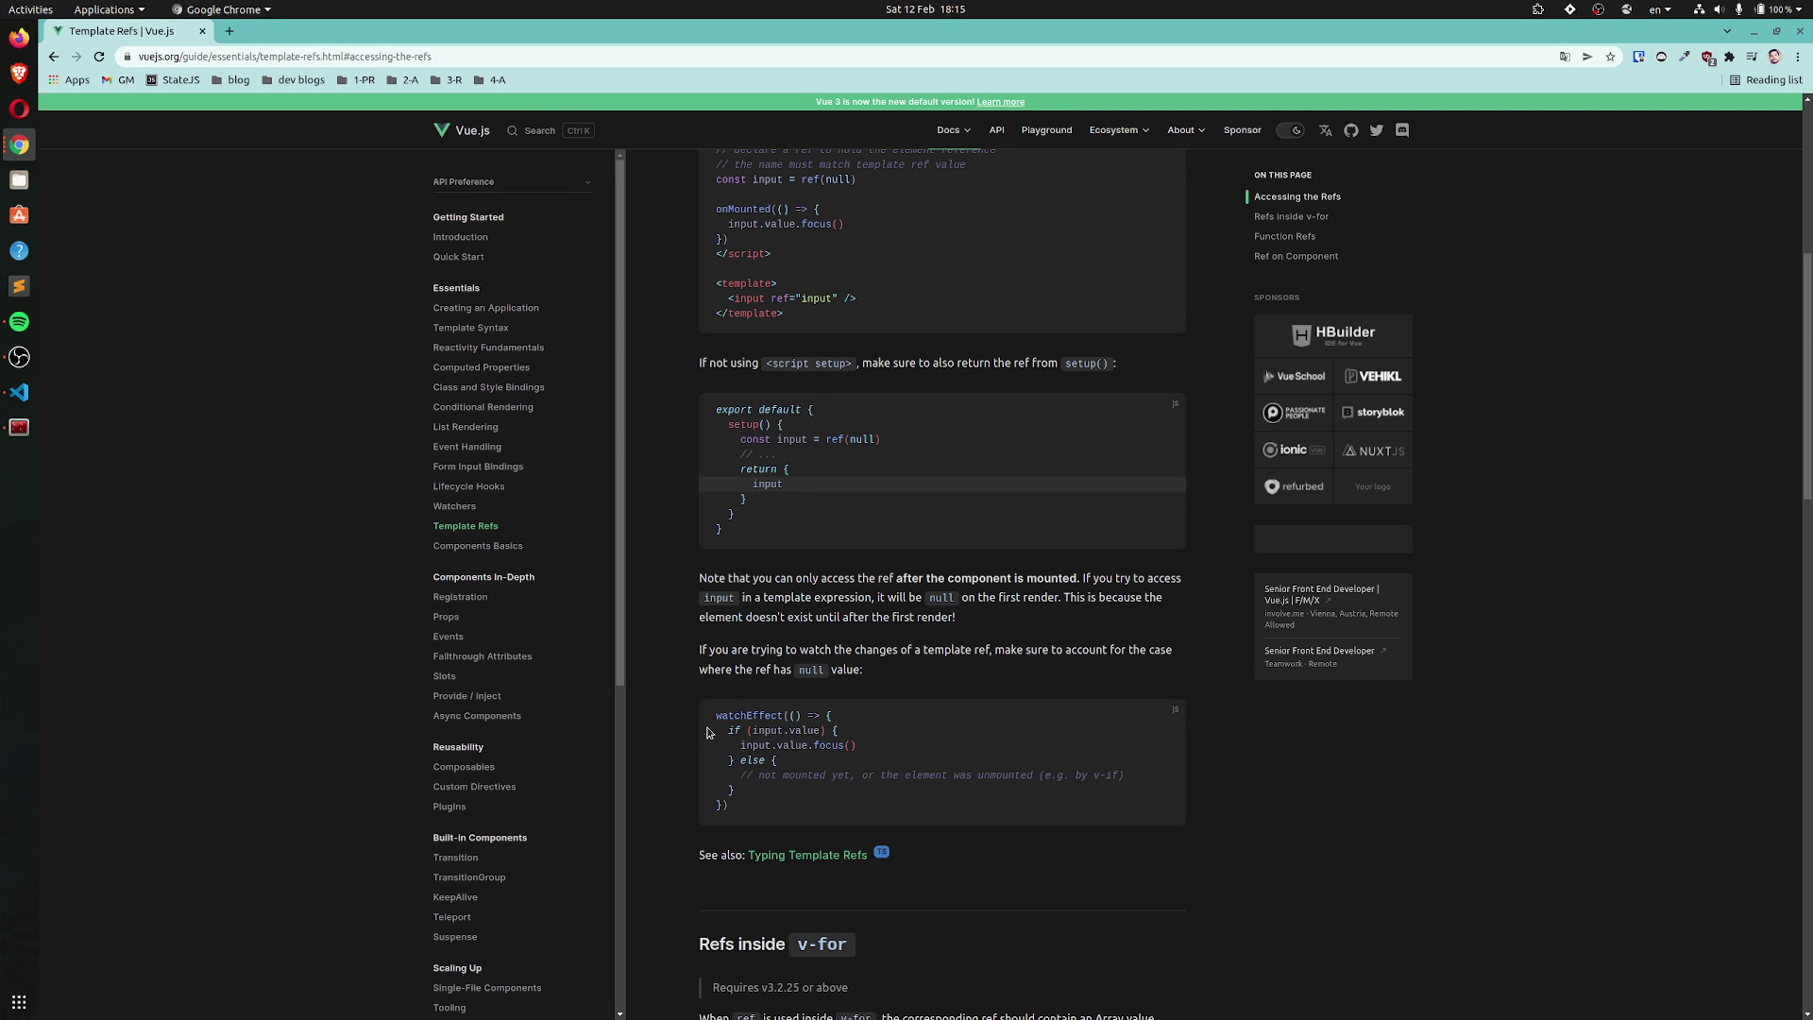
# Highlight input.value.focus(), then scroll down to the Refs inside v-for itemRefs example
pyautogui.scroll(-1, 677, 655)
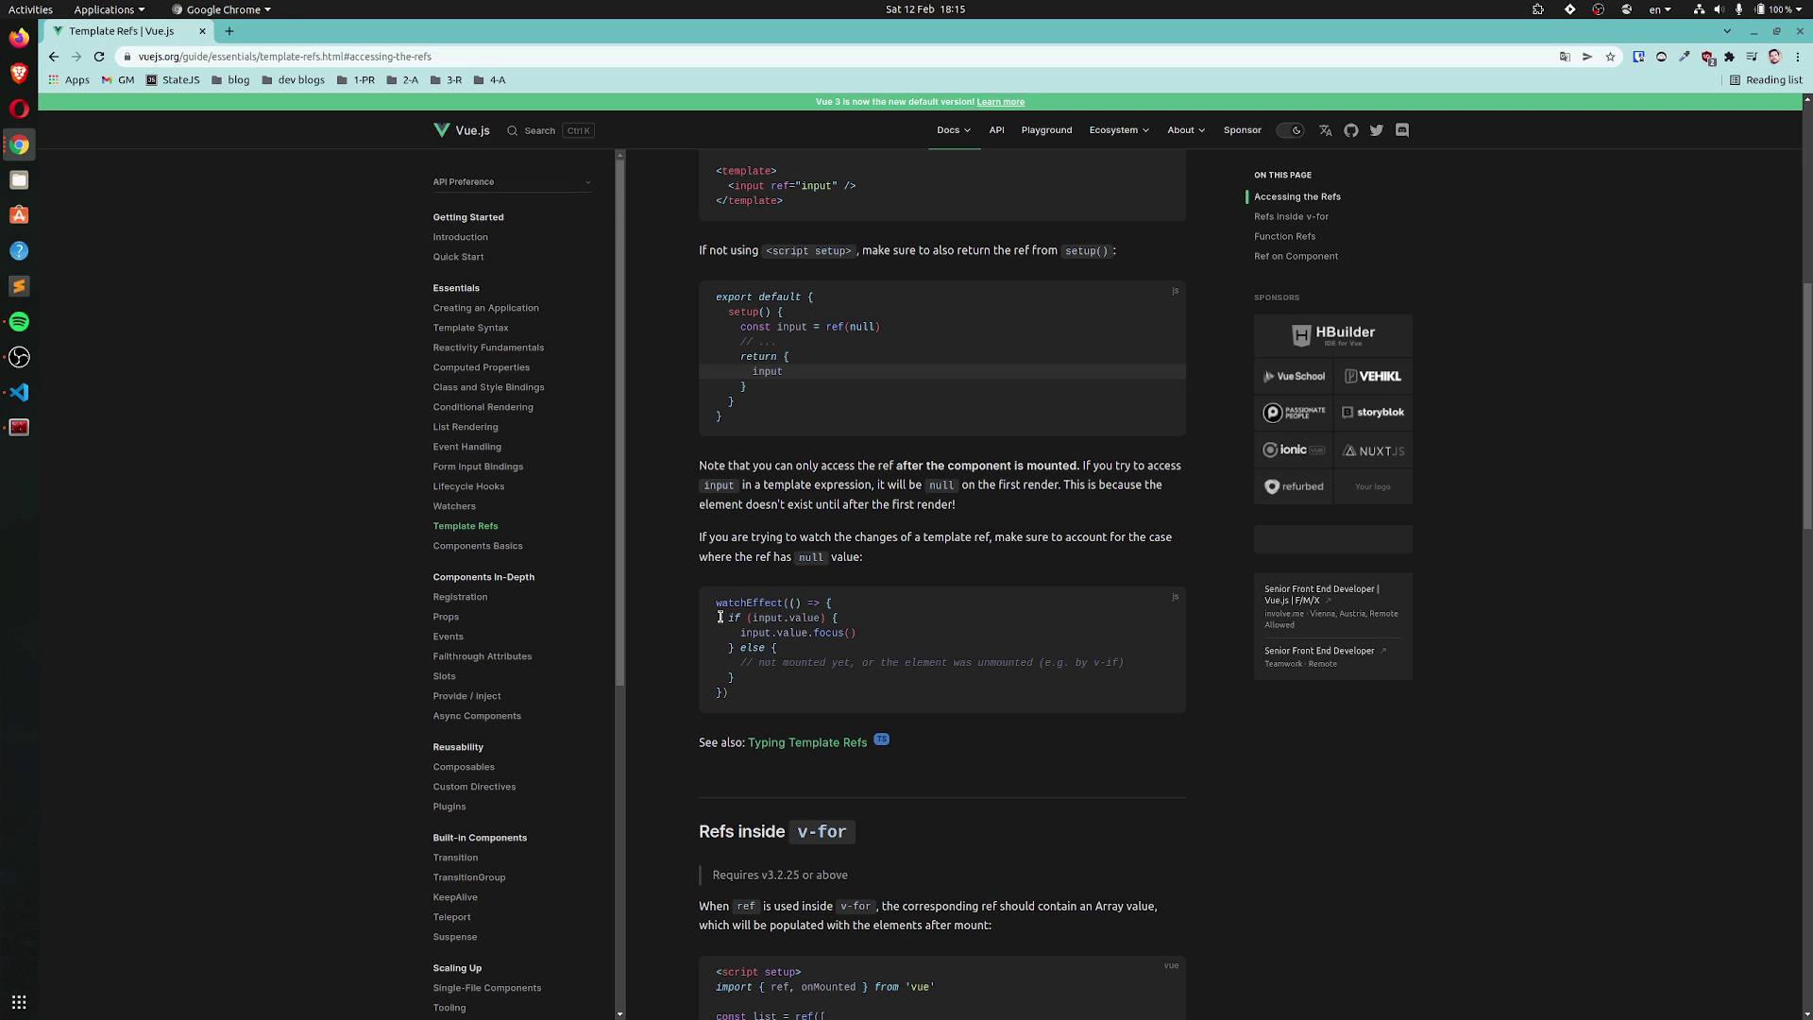
pyautogui.moveTo(734, 633); pyautogui.dragTo(862, 644)
pyautogui.click(865, 645)
pyautogui.scroll(-2, 1197, 642)
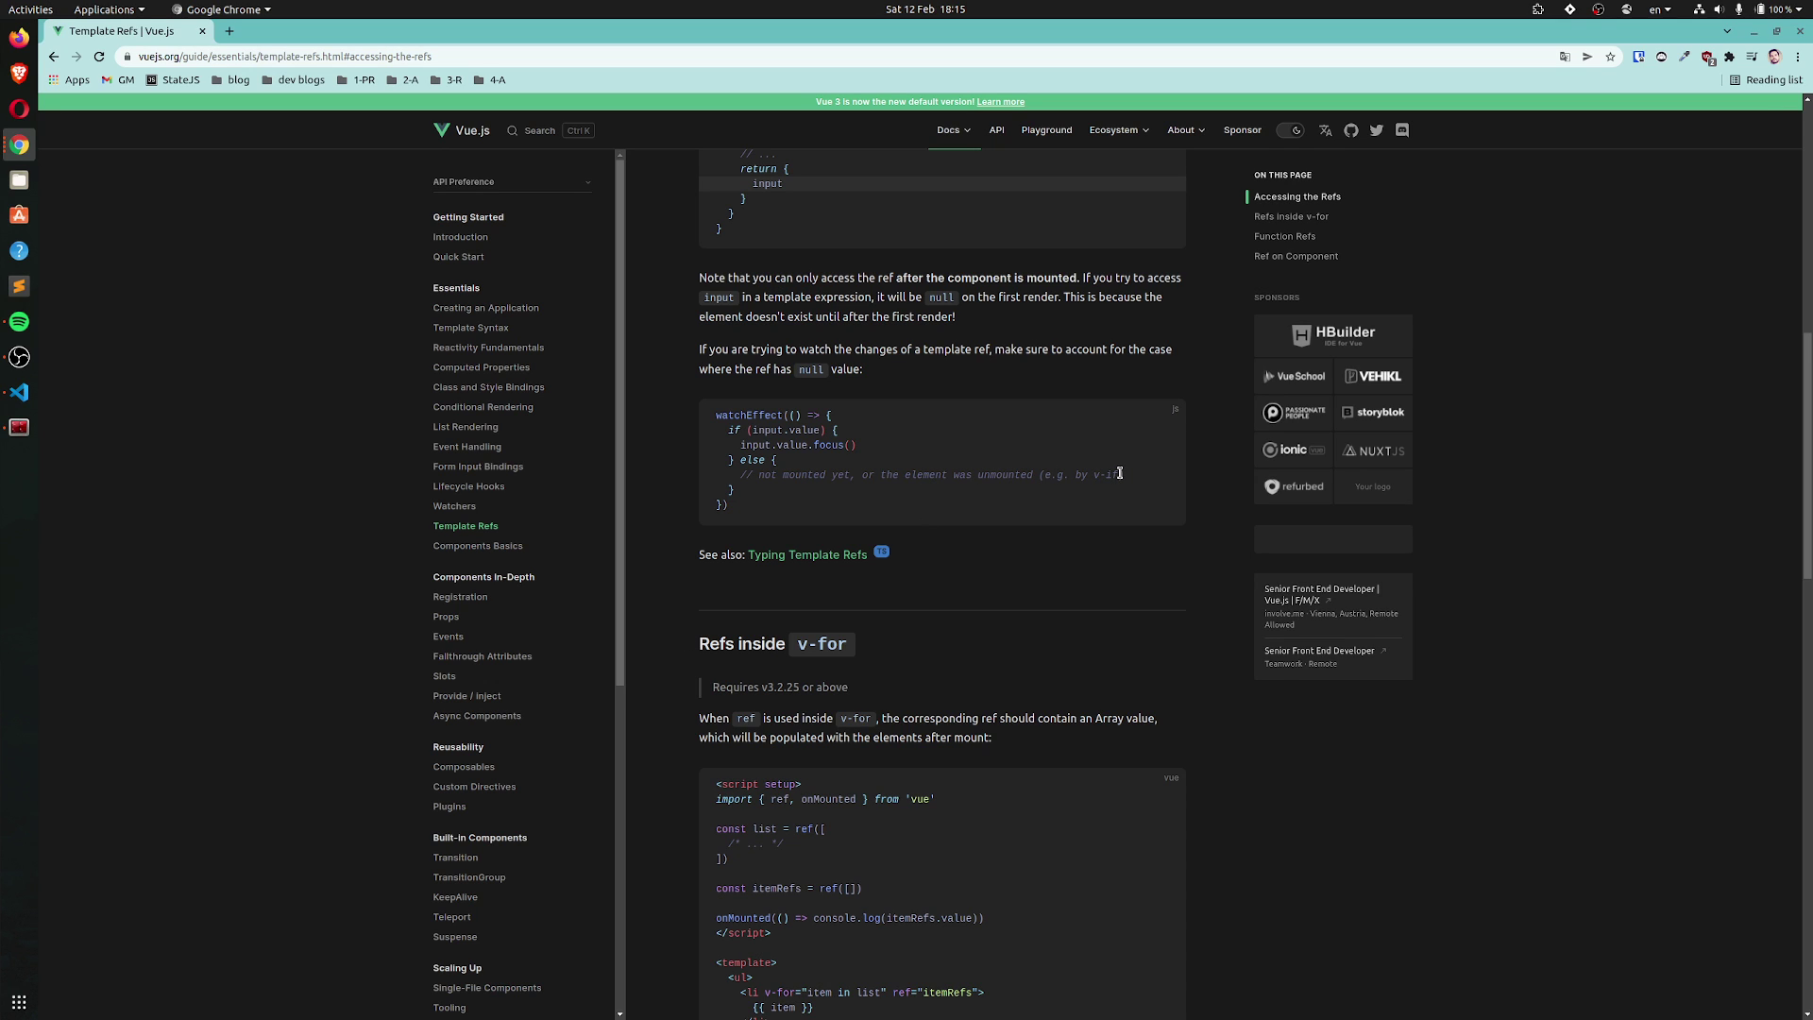
# Scroll to Function Refs and highlight itemRefs and its [] initial value in the v-for example
pyautogui.scroll(-2, 1199, 481)
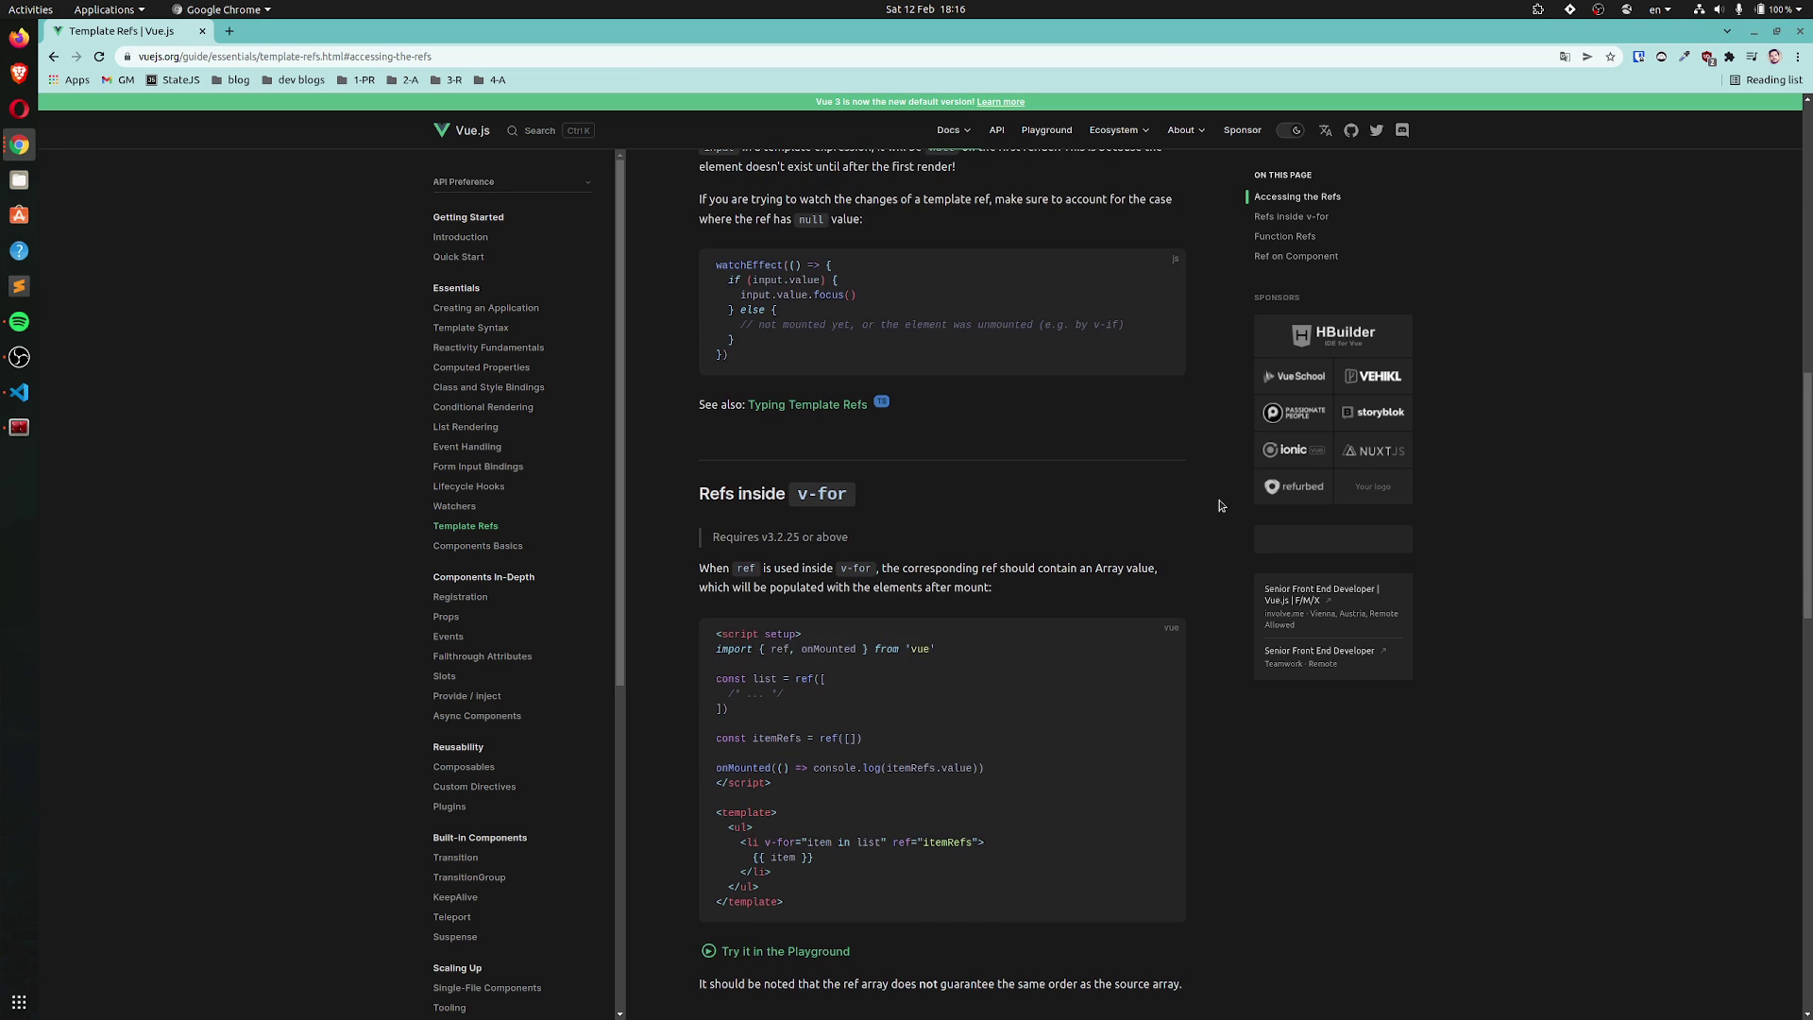
pyautogui.scroll(-2, 1219, 505)
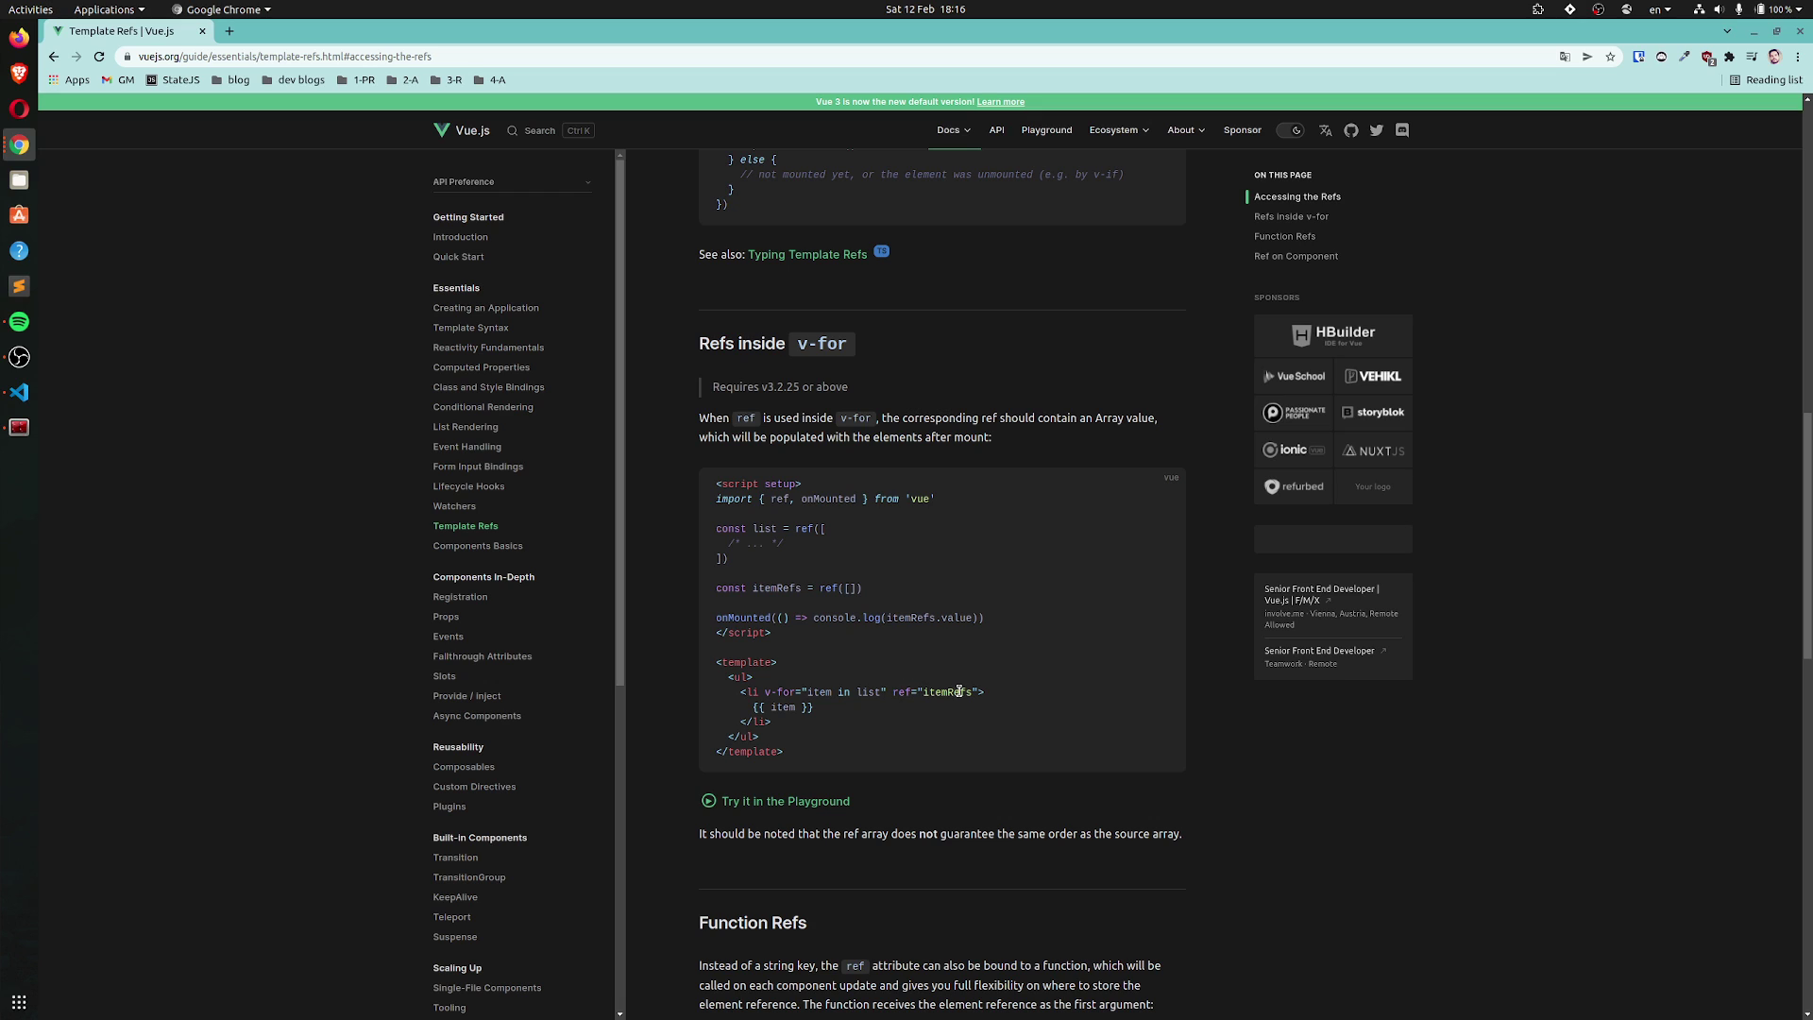
pyautogui.moveTo(974, 692); pyautogui.dragTo(923, 694)
pyautogui.click(942, 694)
pyautogui.doubleClick(776, 587)
pyautogui.doubleClick(849, 587)
pyautogui.click(899, 591)
pyautogui.click(769, 803)
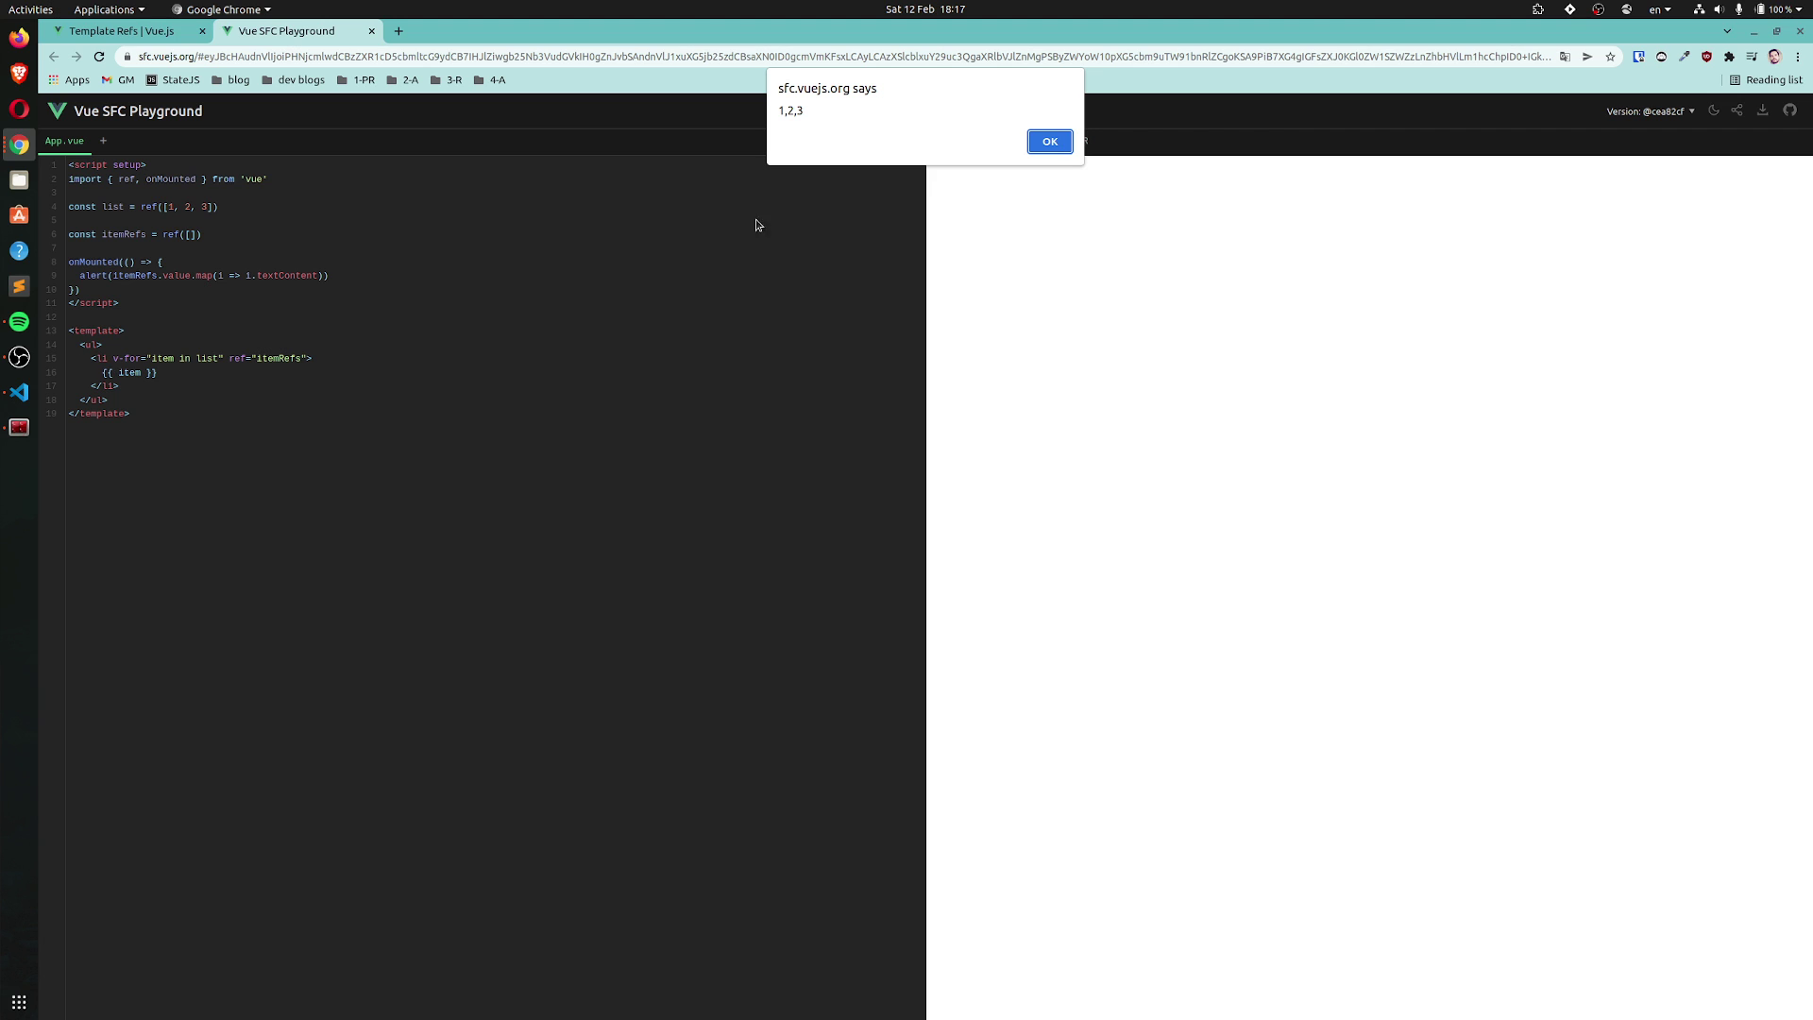
pyautogui.click(1040, 144)
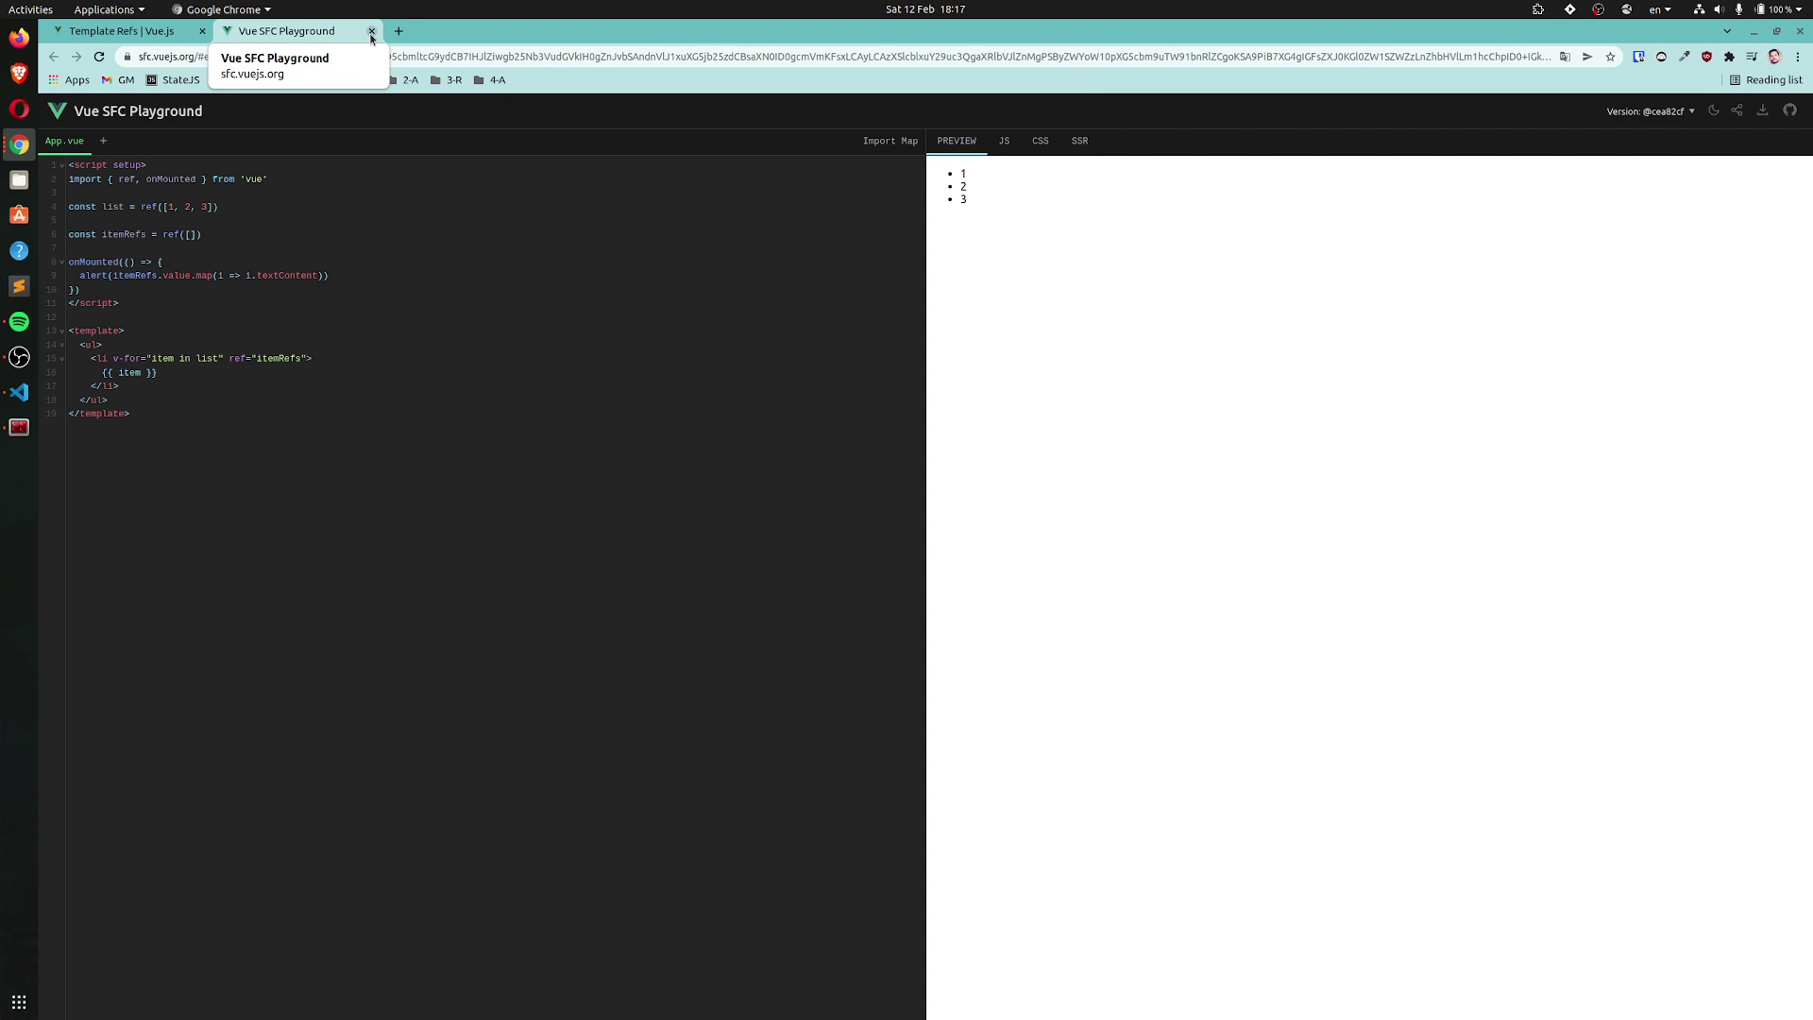
pyautogui.click(371, 31)
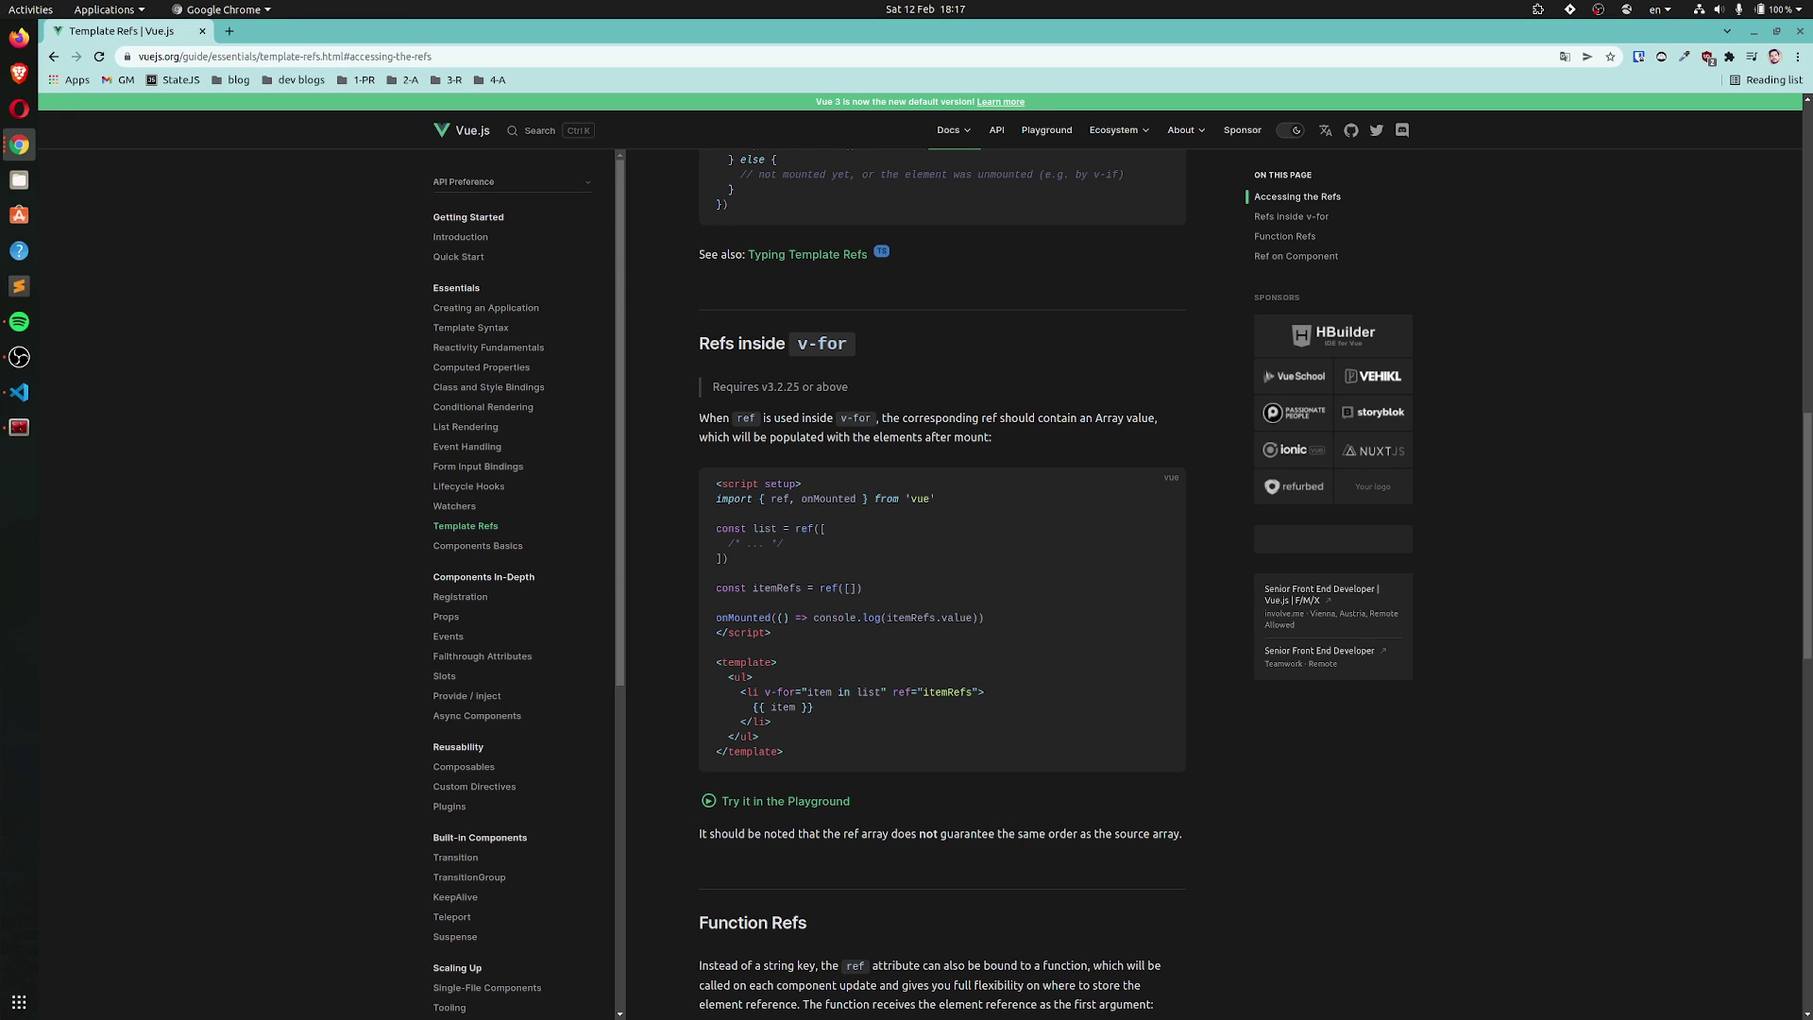
# Add a vue-js-notes.md line saying `ref` with `v-for` should start as `ref([])`, and save
pyautogui.hotkey('alt', 'Tab')
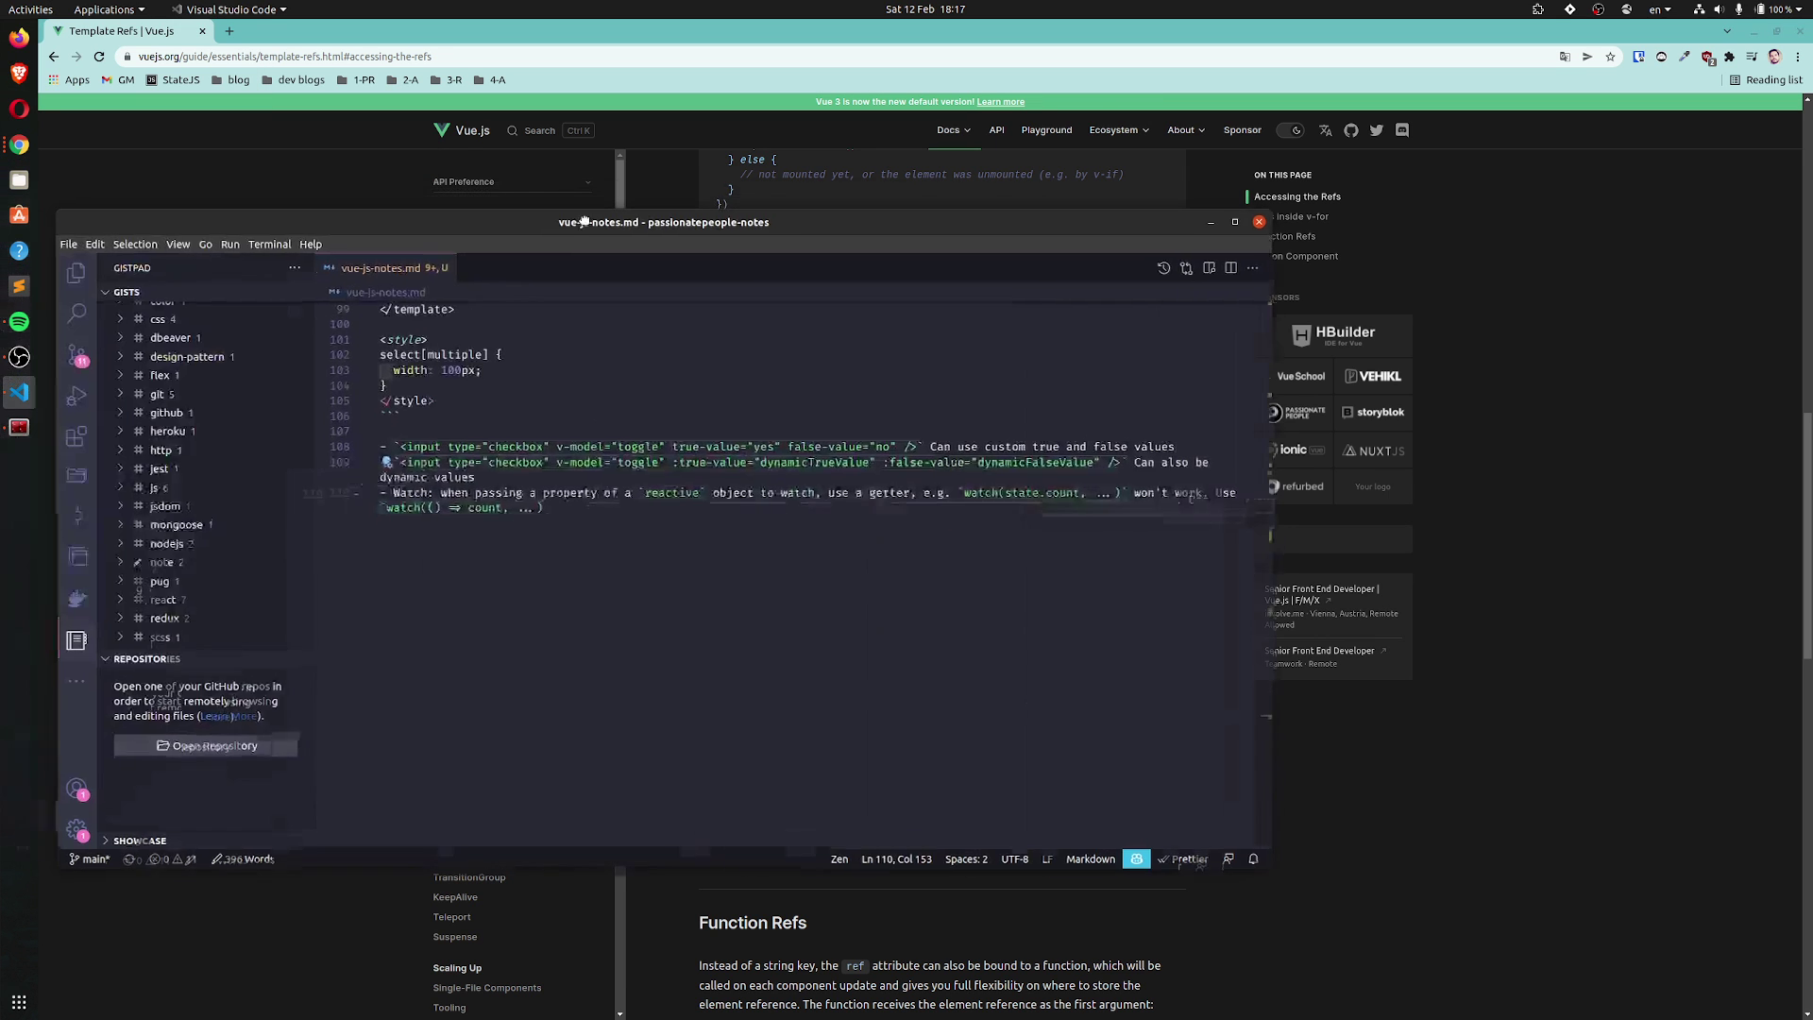
pyautogui.press('Return')
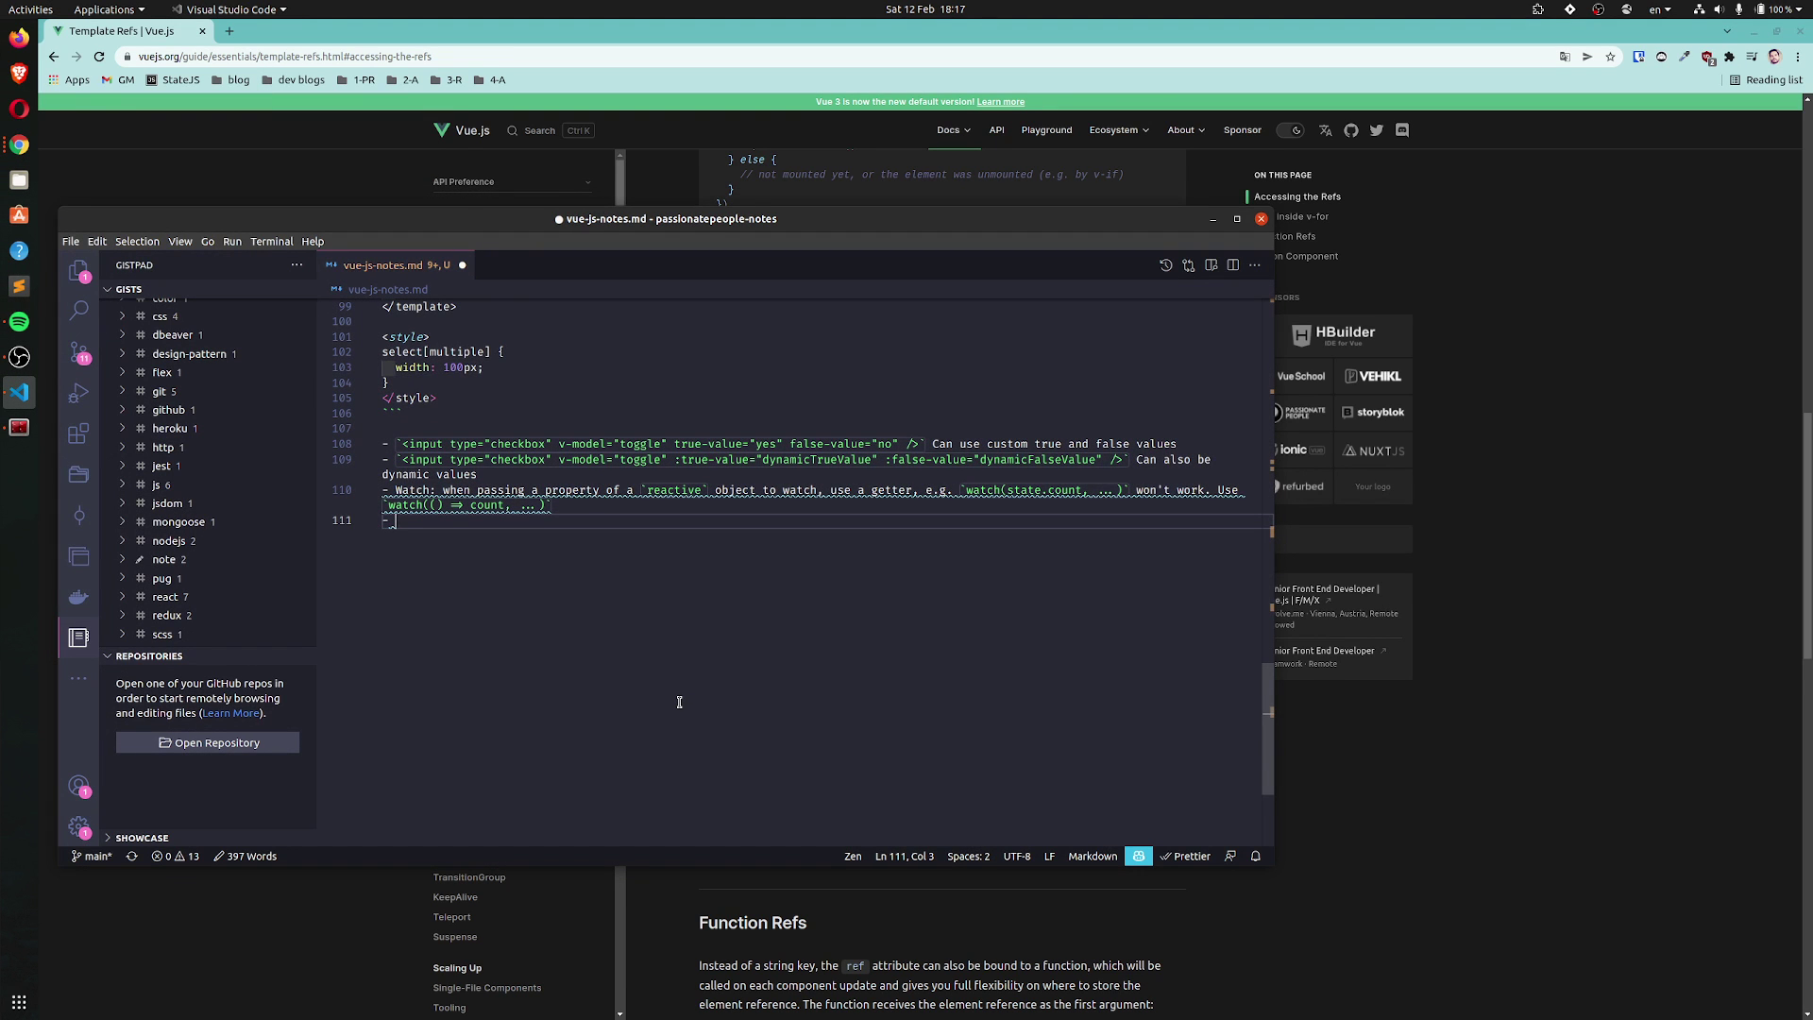
pyautogui.write('`ref` can be used')
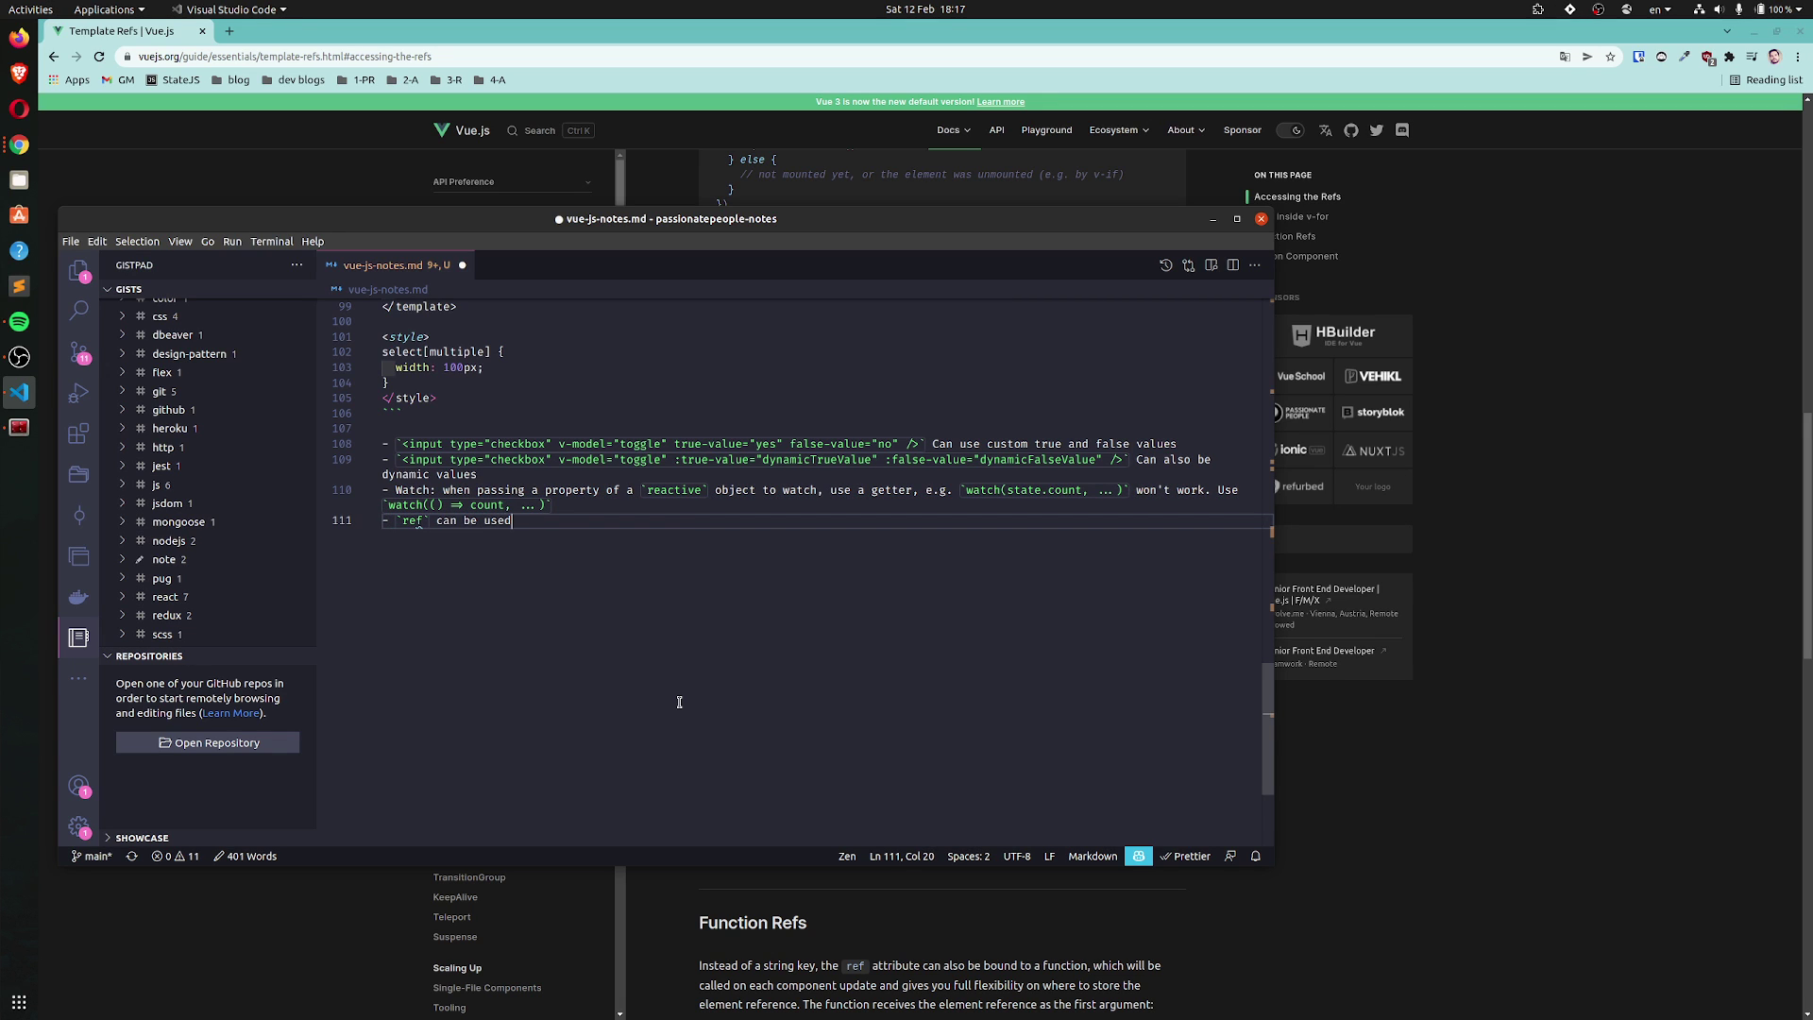
pyautogui.write(' with `v-for`, then its initial value should be ref([]')
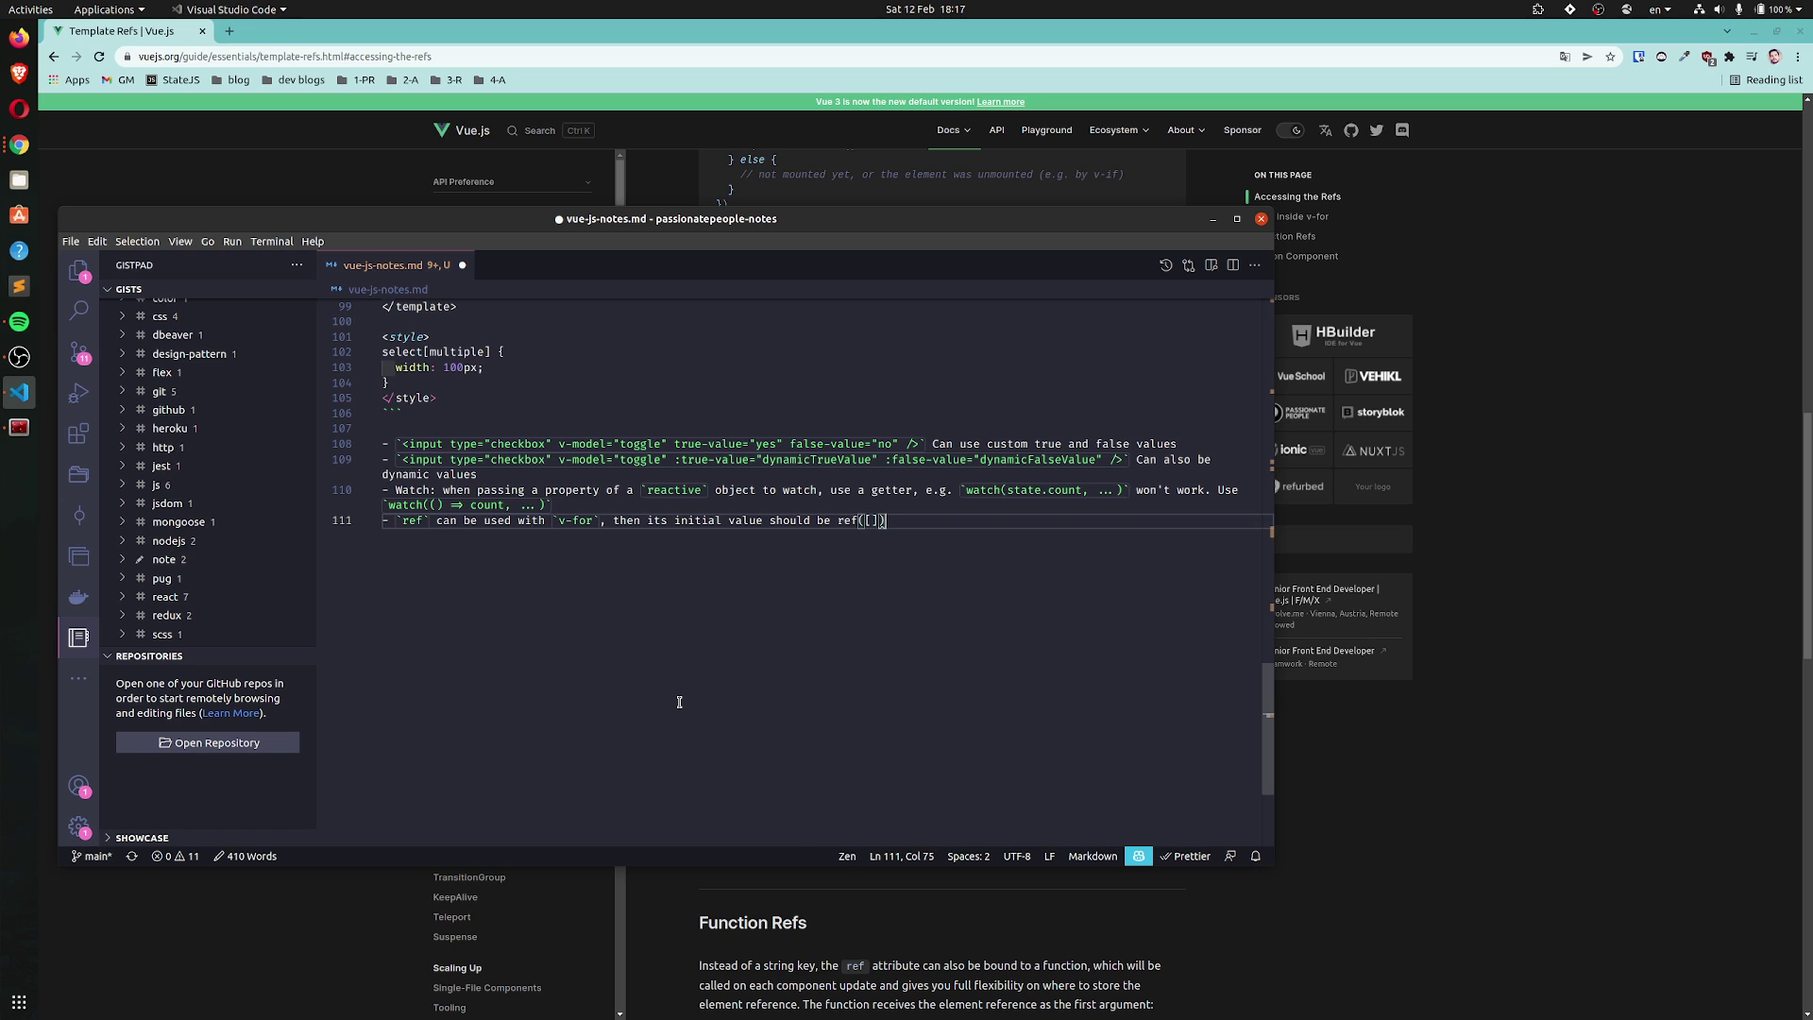
pyautogui.hotkey('ctrl', 'shift', 'Left')
pyautogui.hotkey('ctrl', 'shift', 'Left')
pyautogui.write('`')
pyautogui.press('End')
pyautogui.hotkey('ctrl', 's')
pyautogui.hotkey('alt', 'Tab')
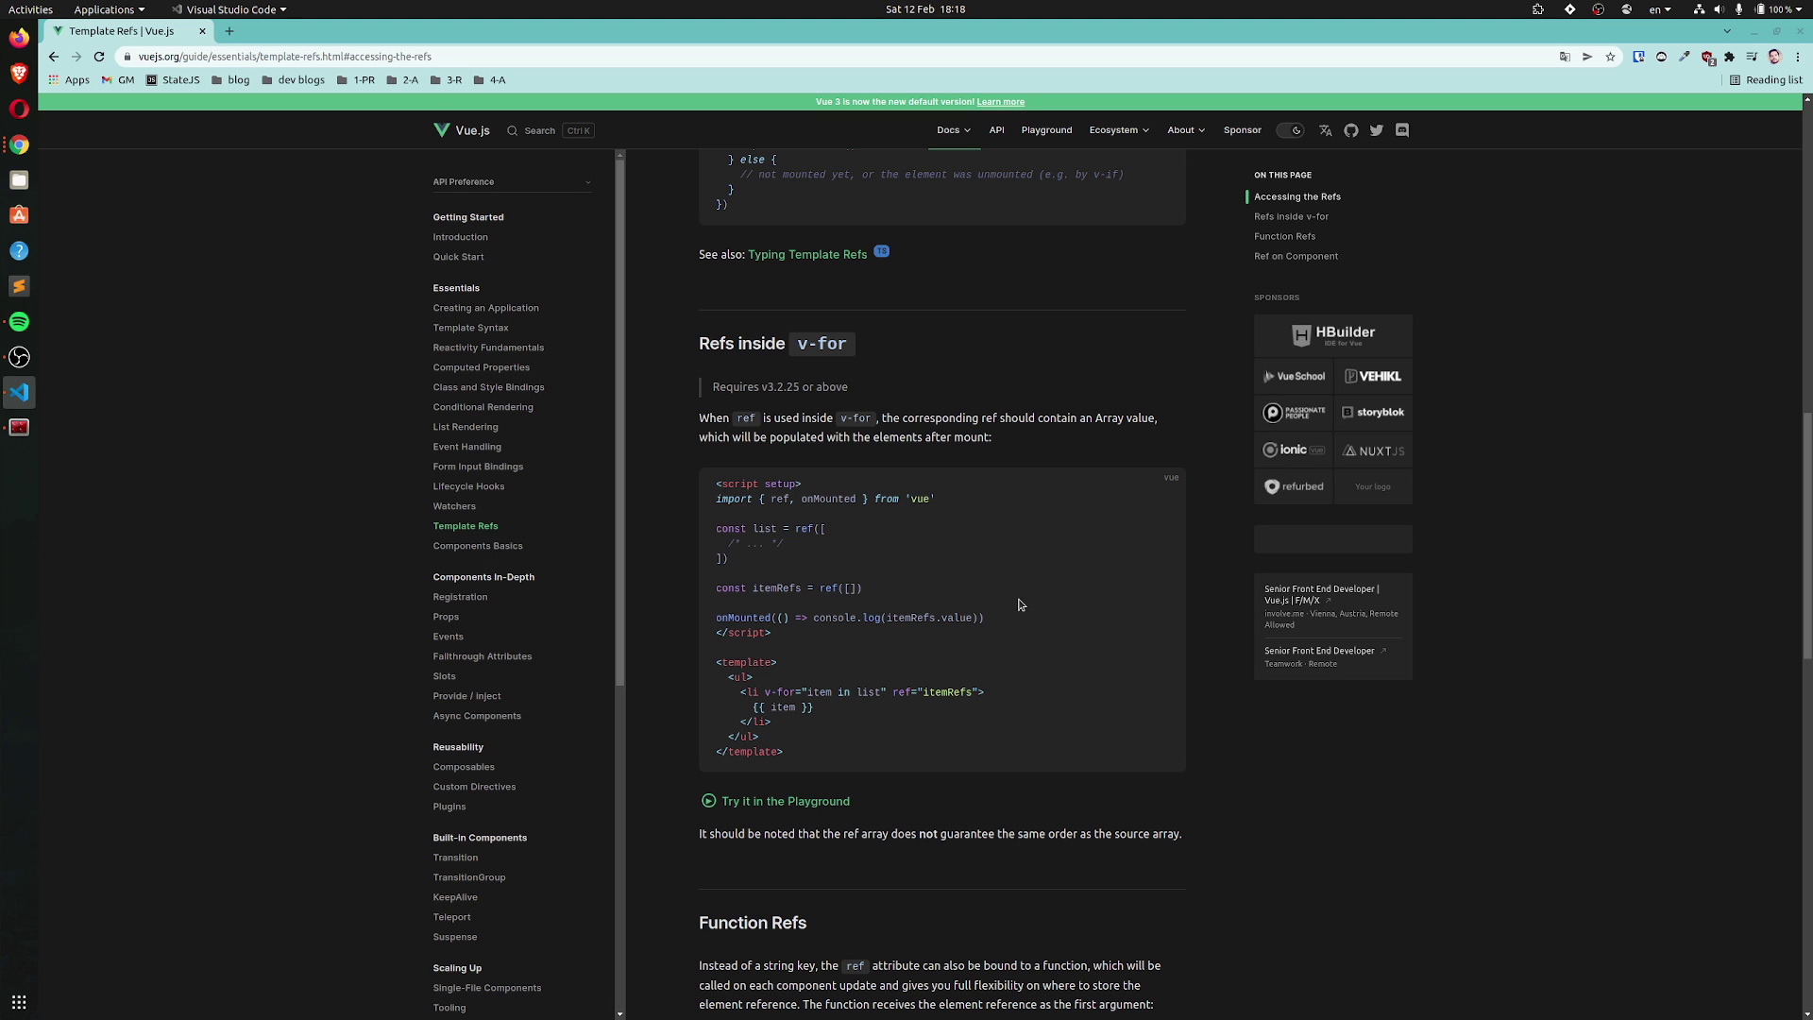
# Scroll the Template Refs page past Refs inside v-for until Function Refs is near the top
pyautogui.scroll(-5, 1019, 604)
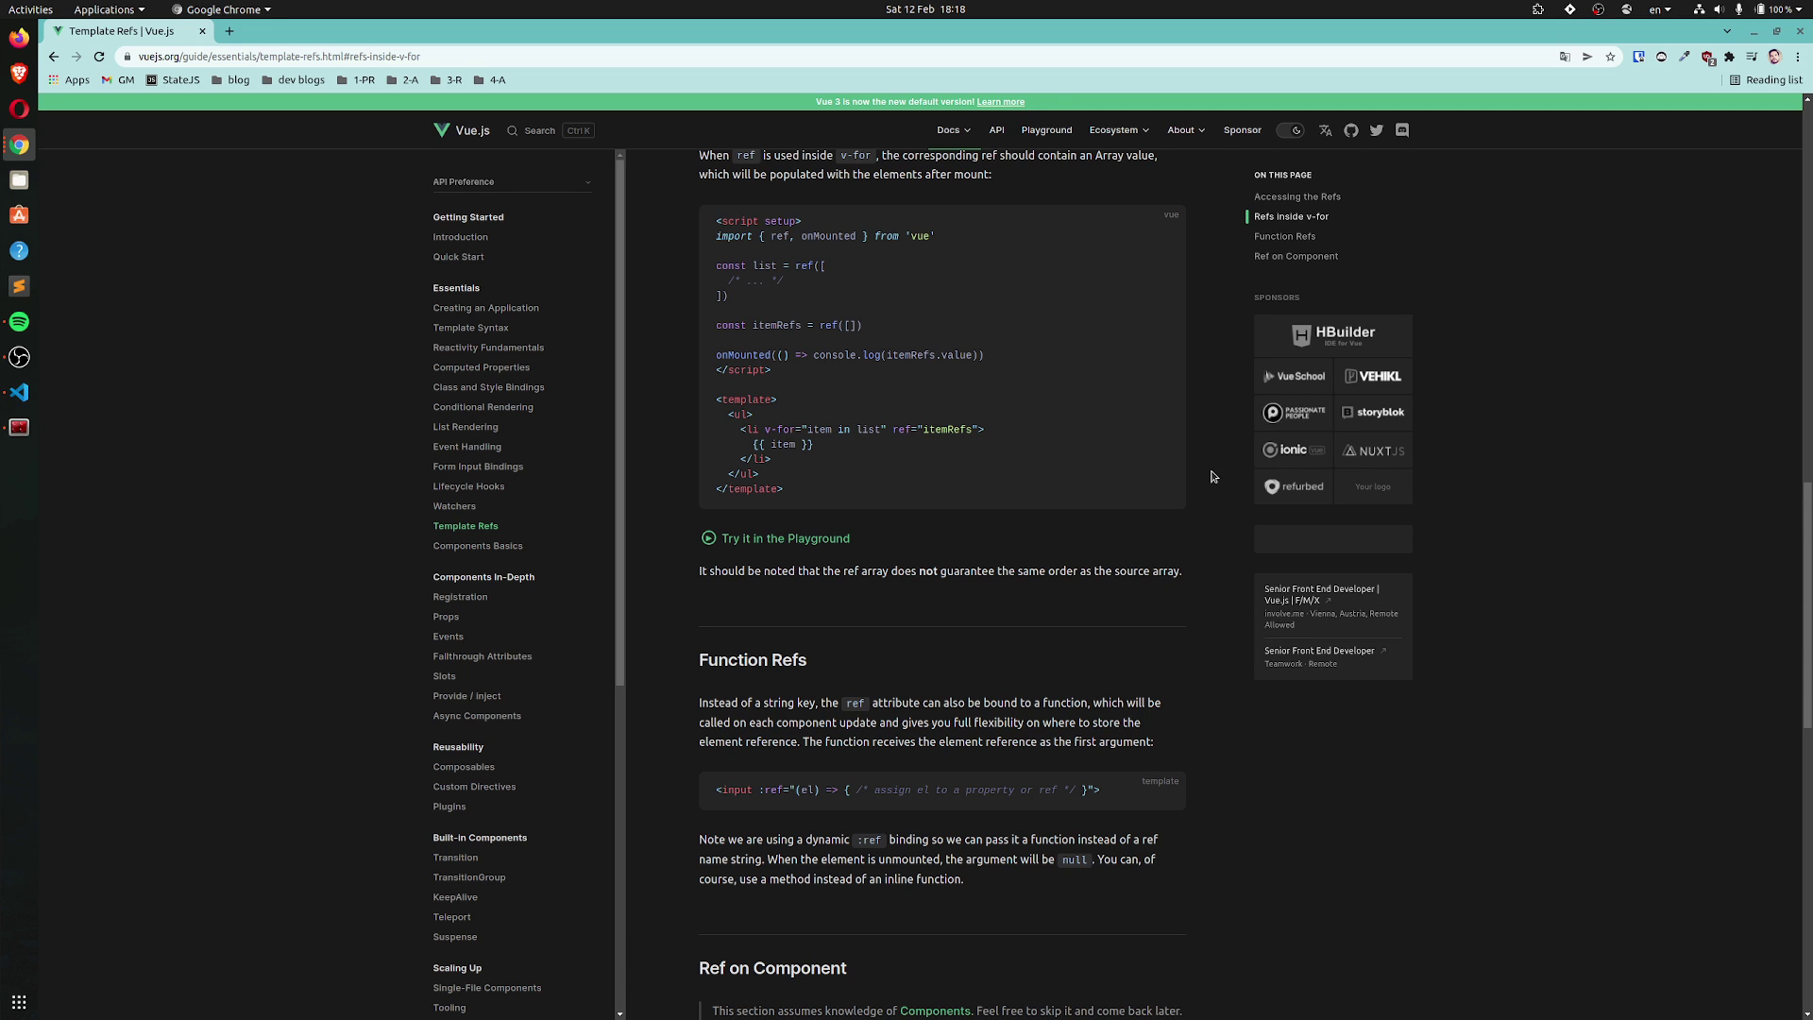
pyautogui.scroll(-3, 1215, 472)
pyautogui.scroll(3, 1215, 467)
pyautogui.scroll(-3, 1223, 436)
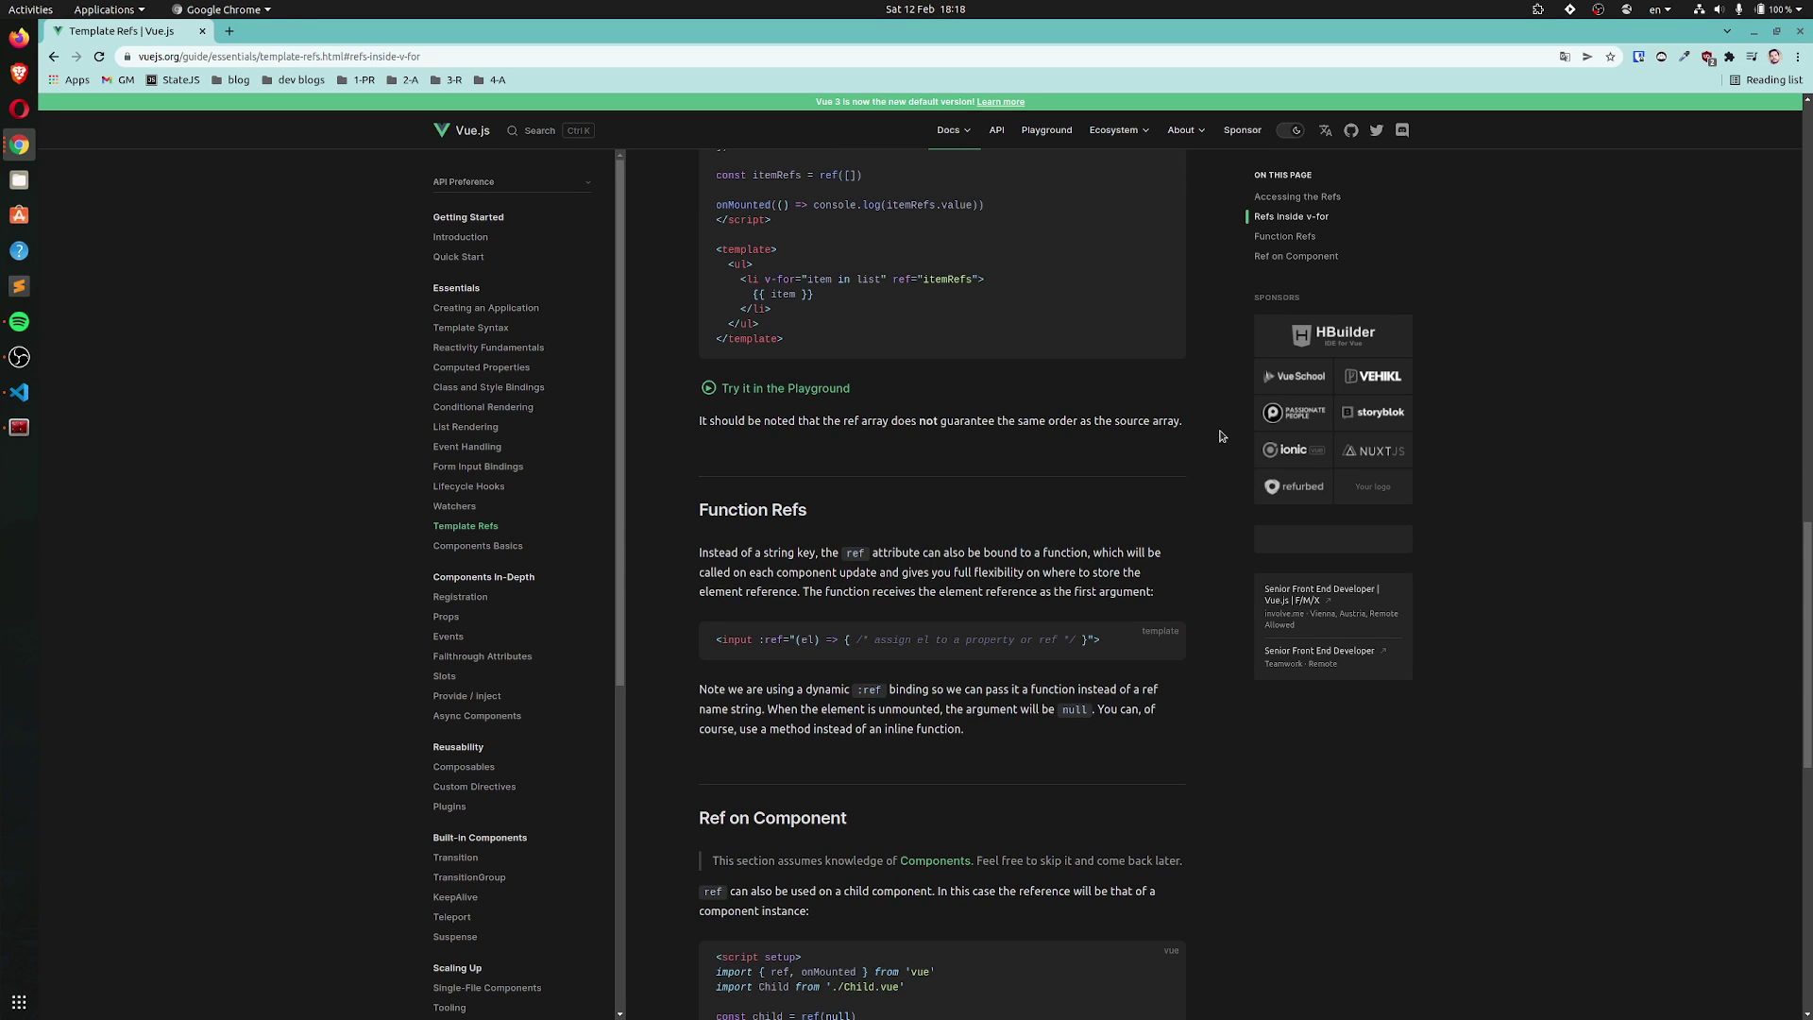
pyautogui.scroll(-3, 1221, 436)
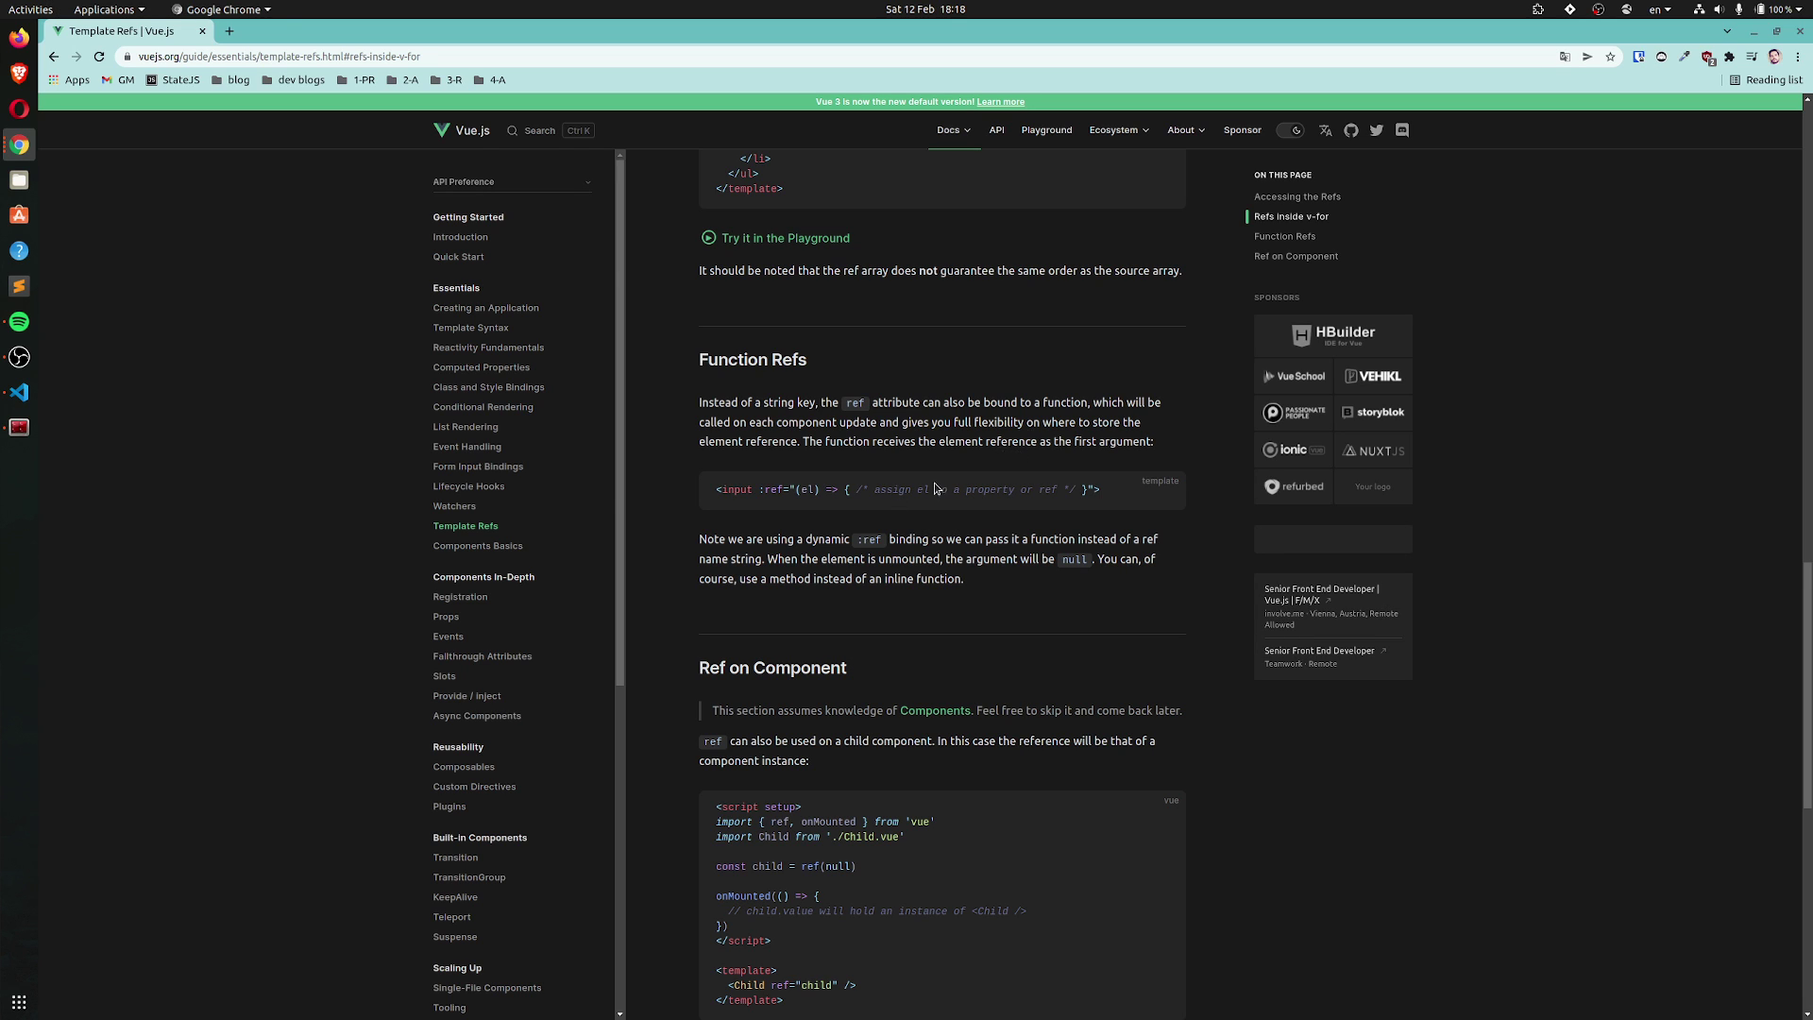
# Highlight parts of the Function Refs example, ending with its whole <input :ref=...> line selected
pyautogui.moveTo(758, 490); pyautogui.dragTo(1102, 493)
pyautogui.click(1081, 471)
pyautogui.doubleClick(808, 490)
pyautogui.moveTo(853, 491); pyautogui.dragTo(1093, 505)
pyautogui.click(1091, 489)
pyautogui.moveTo(1102, 490); pyautogui.dragTo(715, 492)
pyautogui.hotkey('ctrl', 'c')
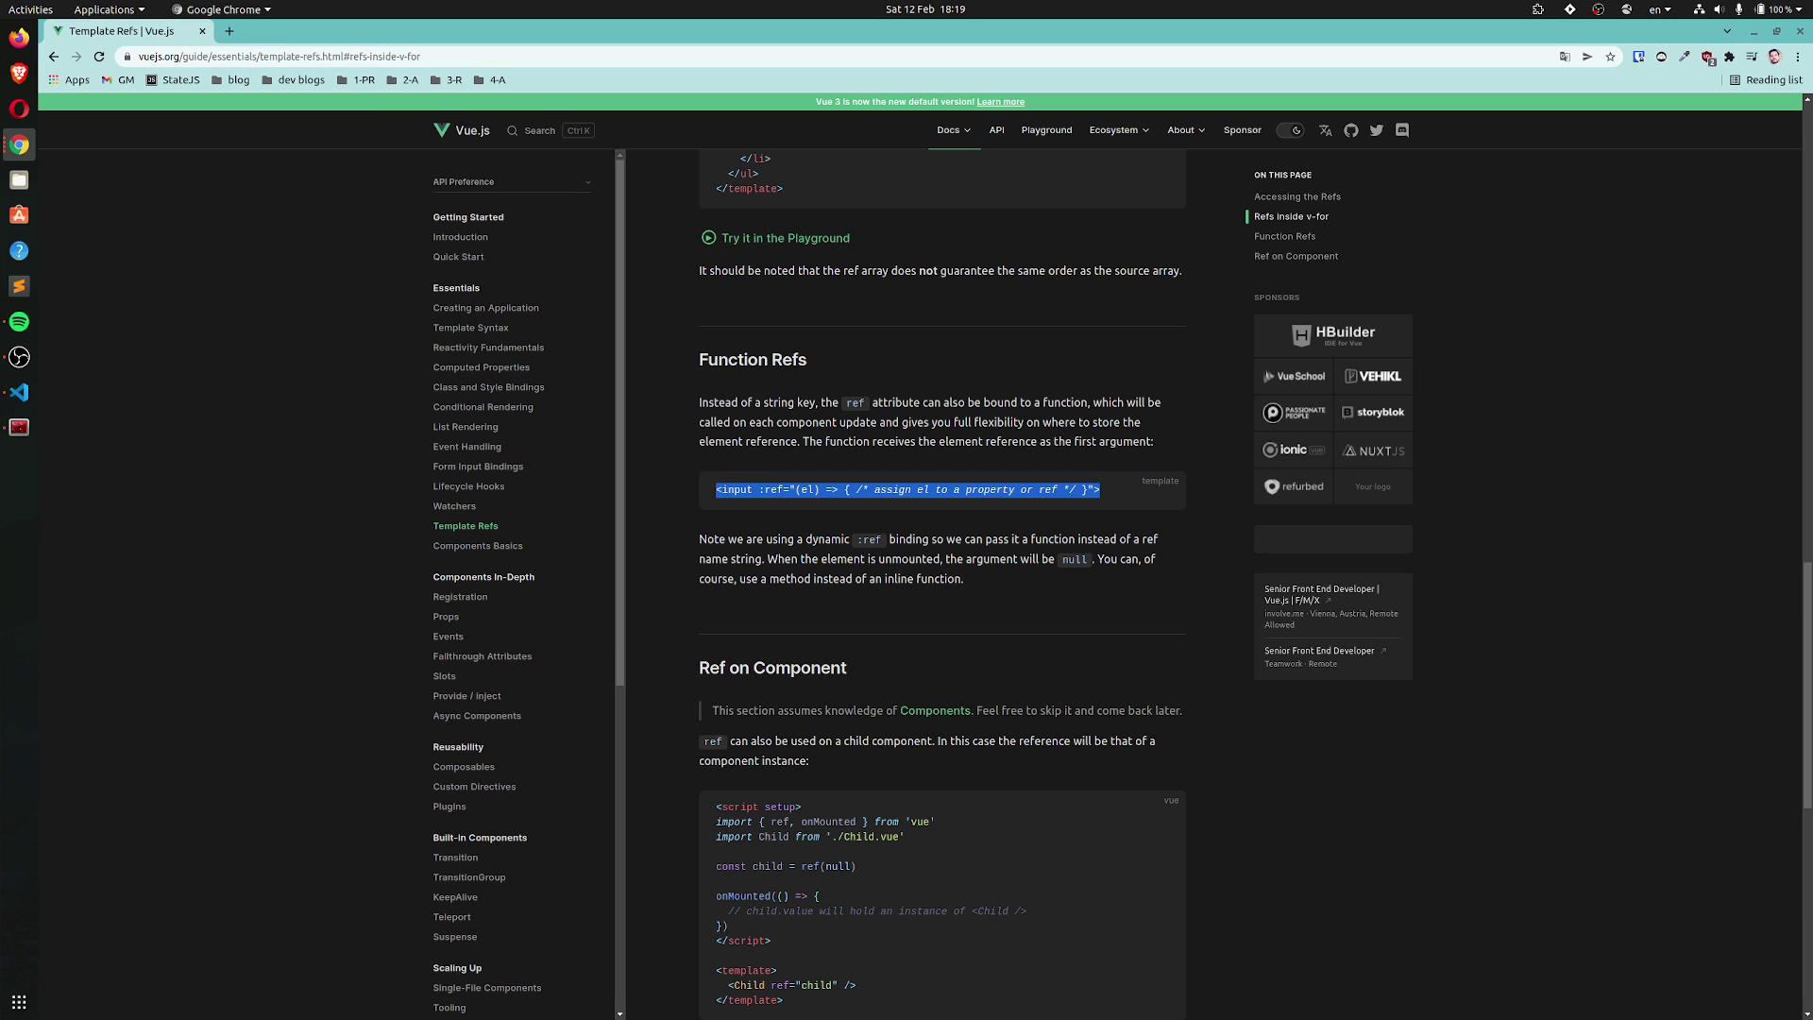
# Add a notes line with the pasted `:ref` function example plus 'refs can take functions', and save
pyautogui.hotkey('alt', 'Tab')
pyautogui.press('Return')
pyautogui.write('`')
pyautogui.hotkey('ctrl', 'v')
pyautogui.write('` ')
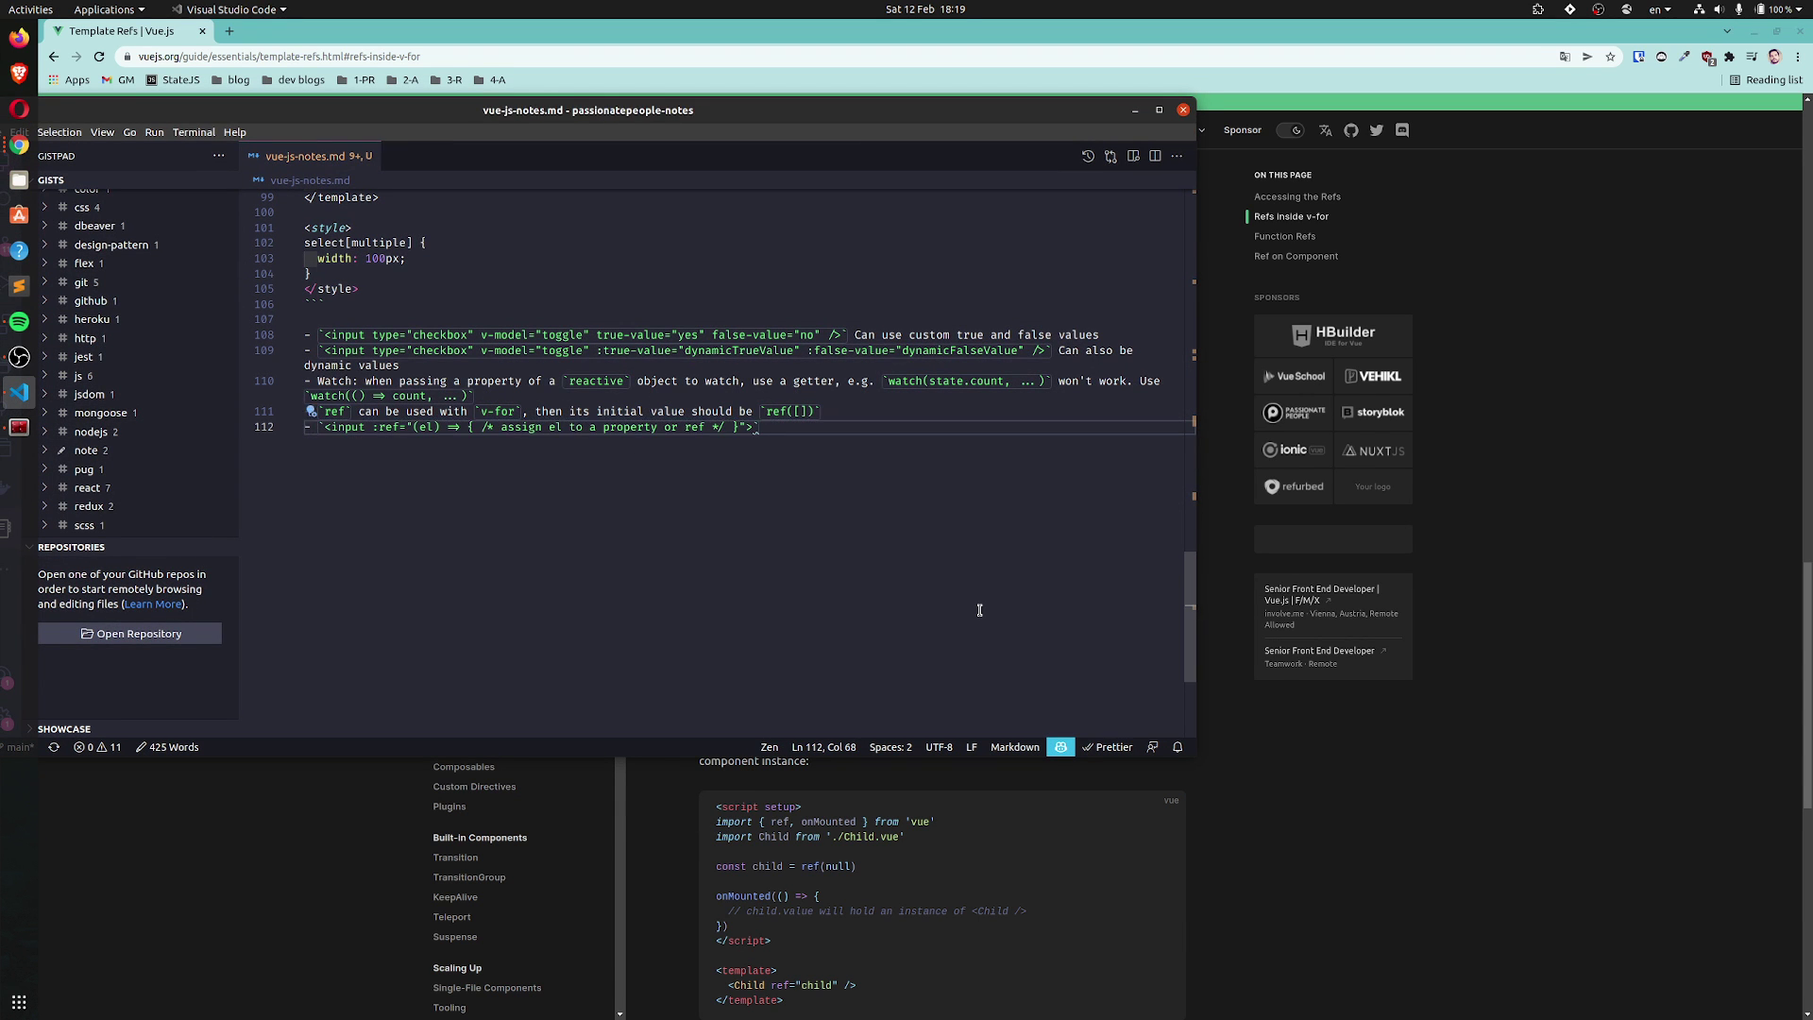
pyautogui.write('refs can take functions')
pyautogui.hotkey('ctrl', 's')
pyautogui.hotkey('alt', 'Tab')
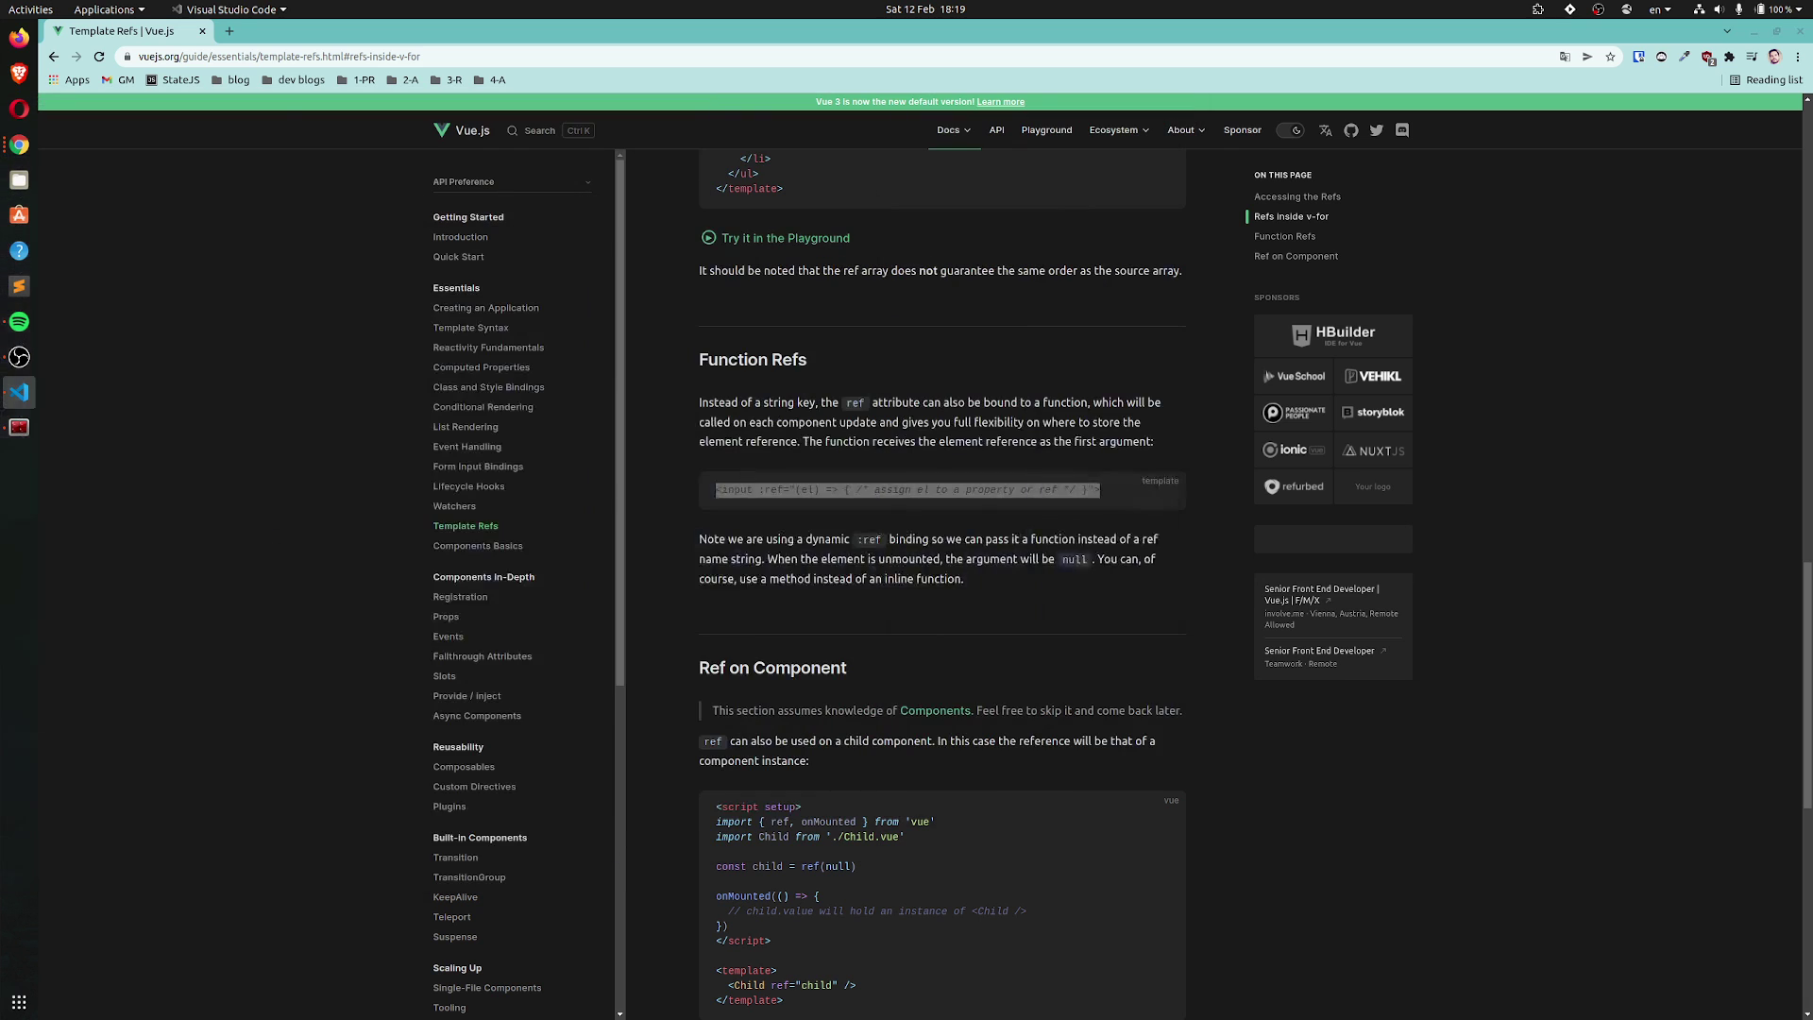
# Scroll through Ref on Component, highlighting Child, the child ref and ref(null), then reach defineExpose
pyautogui.click(1212, 560)
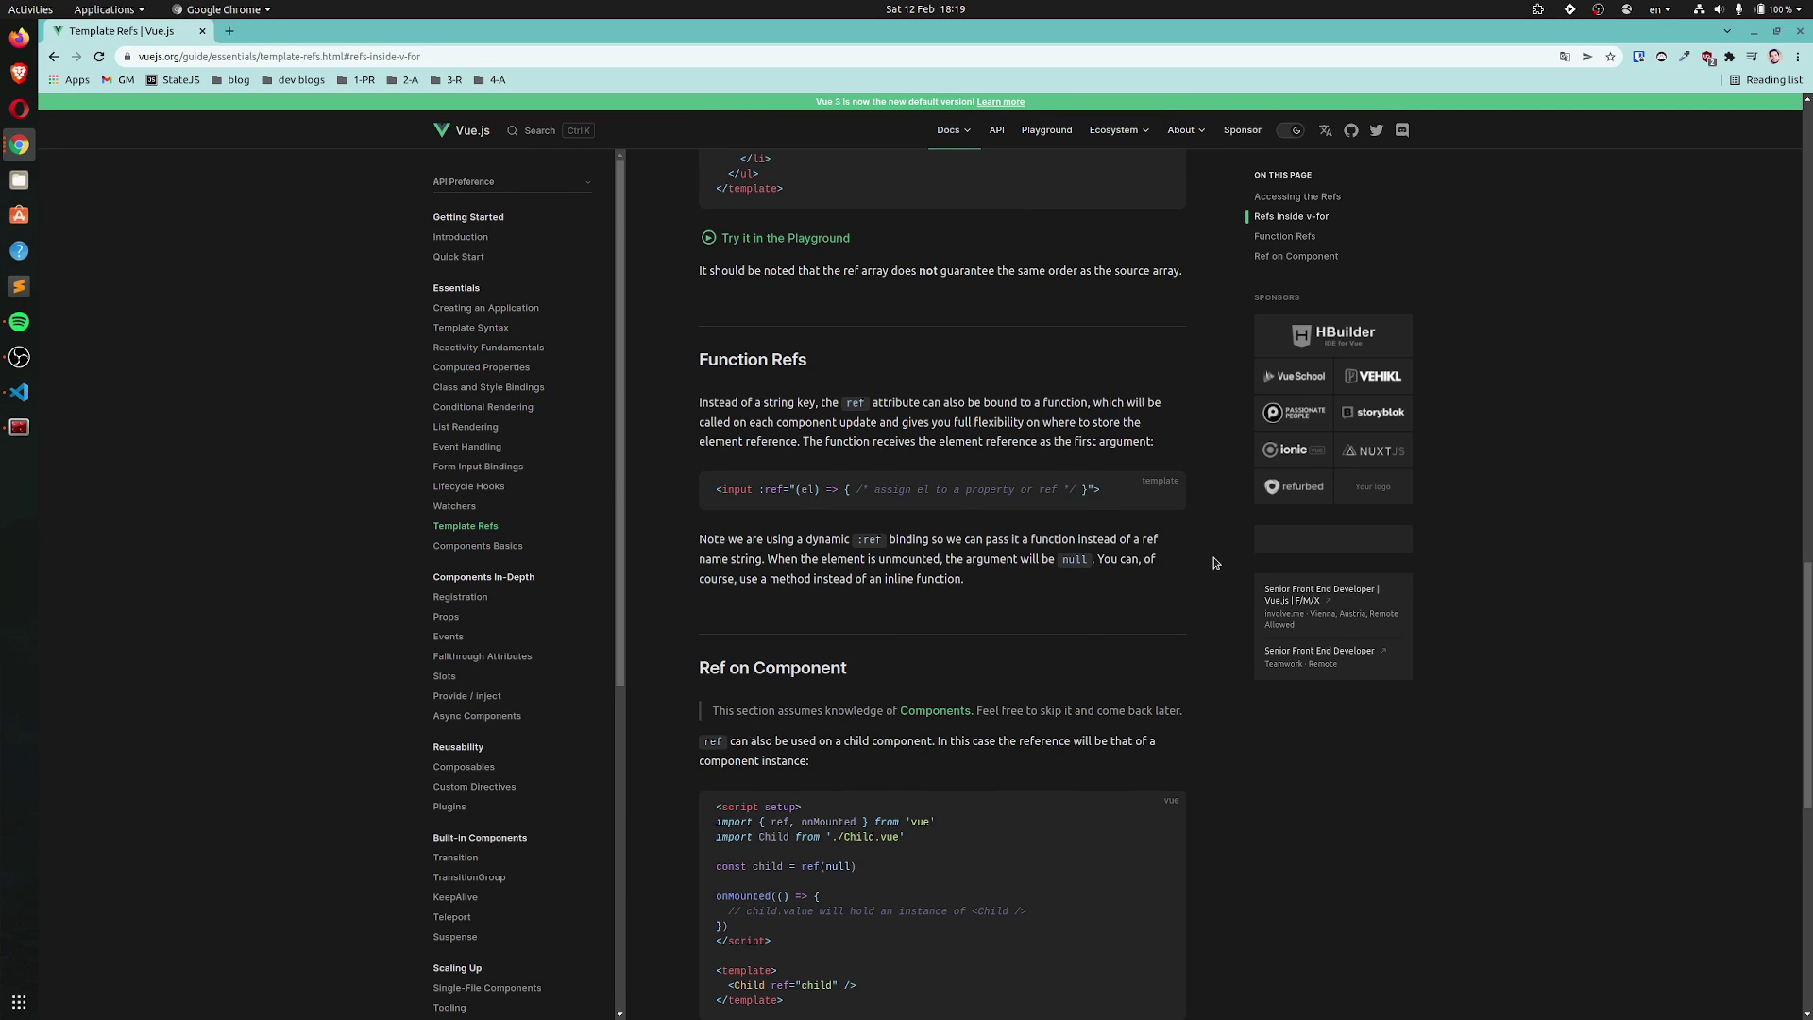
pyautogui.scroll(-3, 1212, 560)
pyautogui.scroll(-2, 746, 555)
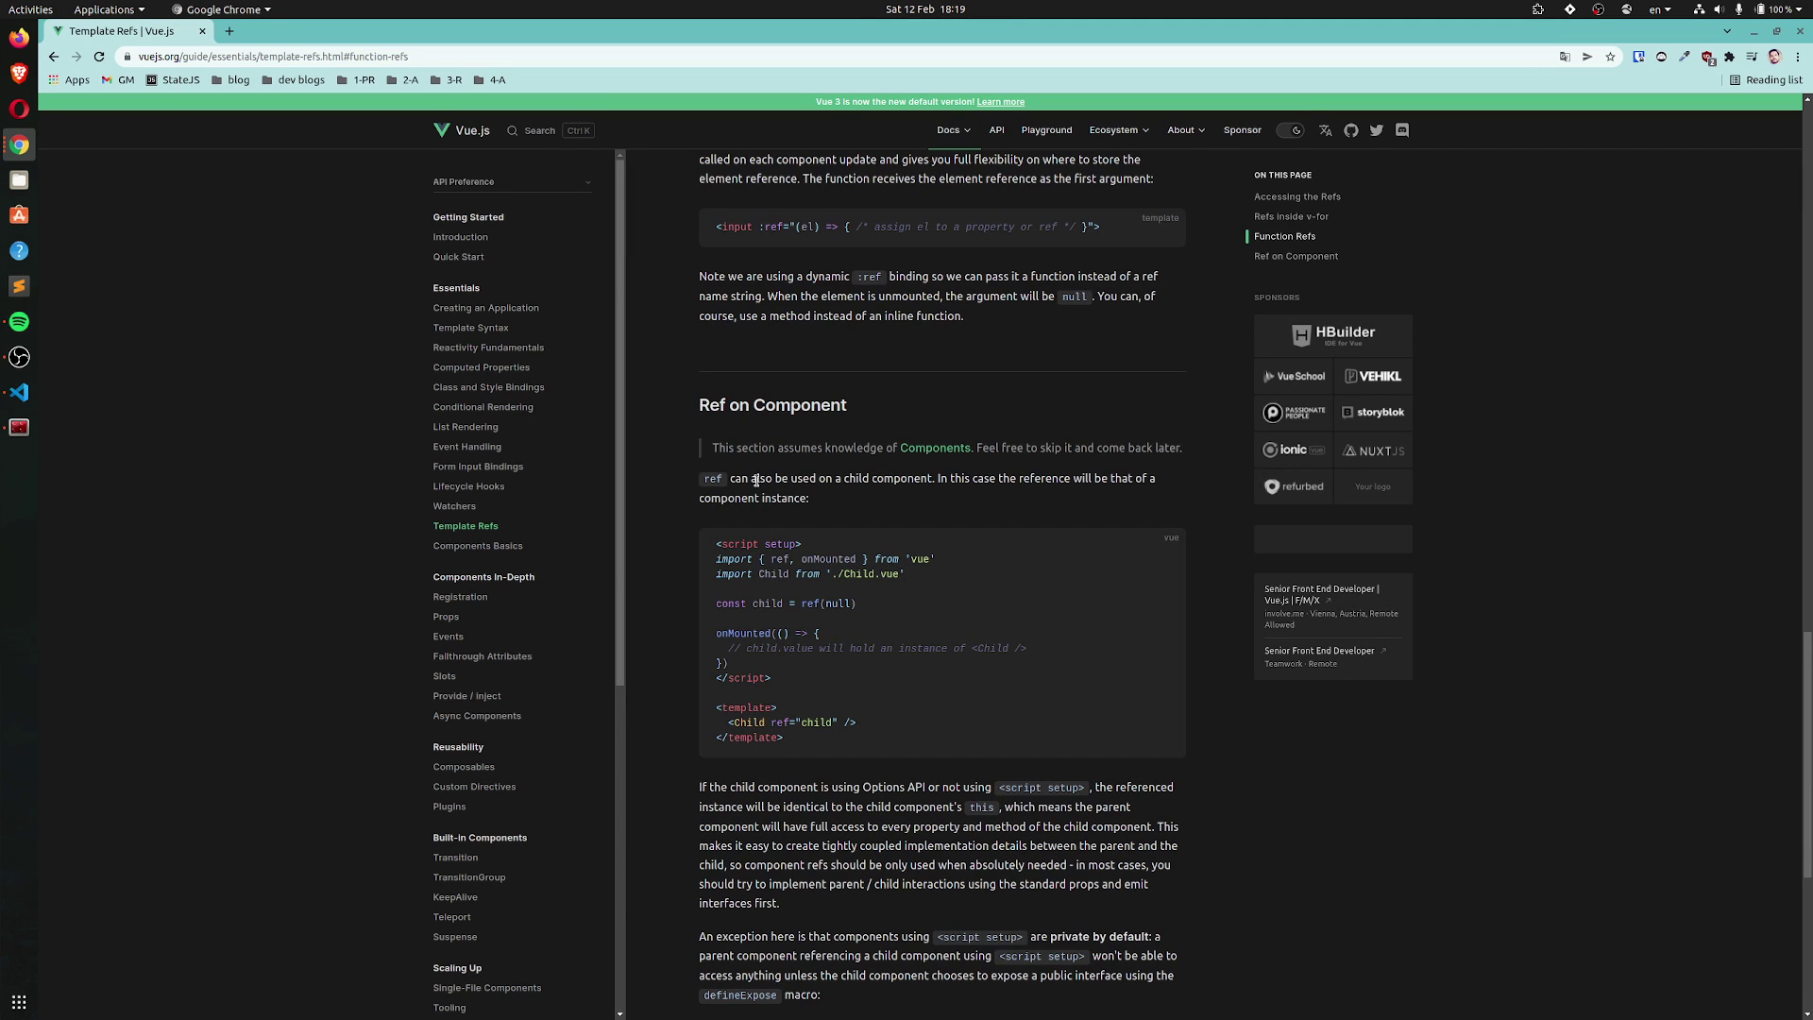
pyautogui.scroll(-2, 670, 477)
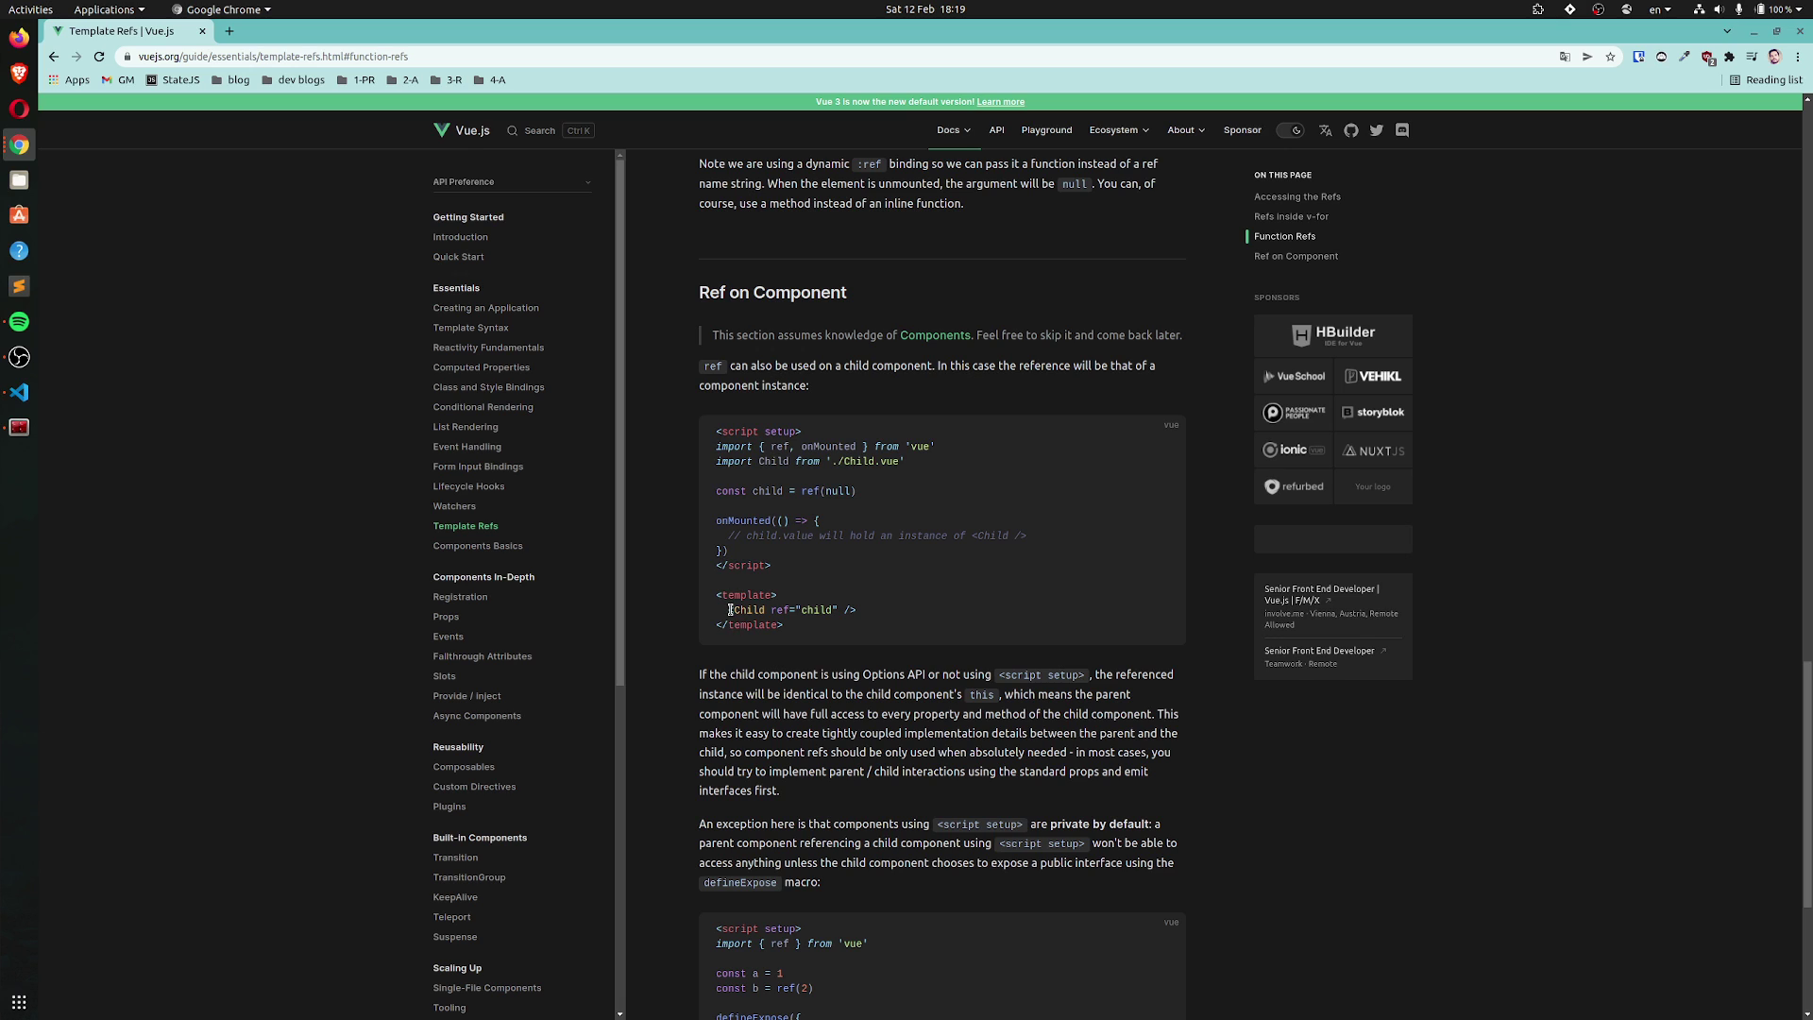
pyautogui.moveTo(729, 610); pyautogui.dragTo(765, 610)
pyautogui.doubleClick(828, 610)
pyautogui.moveTo(856, 491); pyautogui.dragTo(797, 491)
pyautogui.click(779, 536)
pyautogui.scroll(-5, 1211, 520)
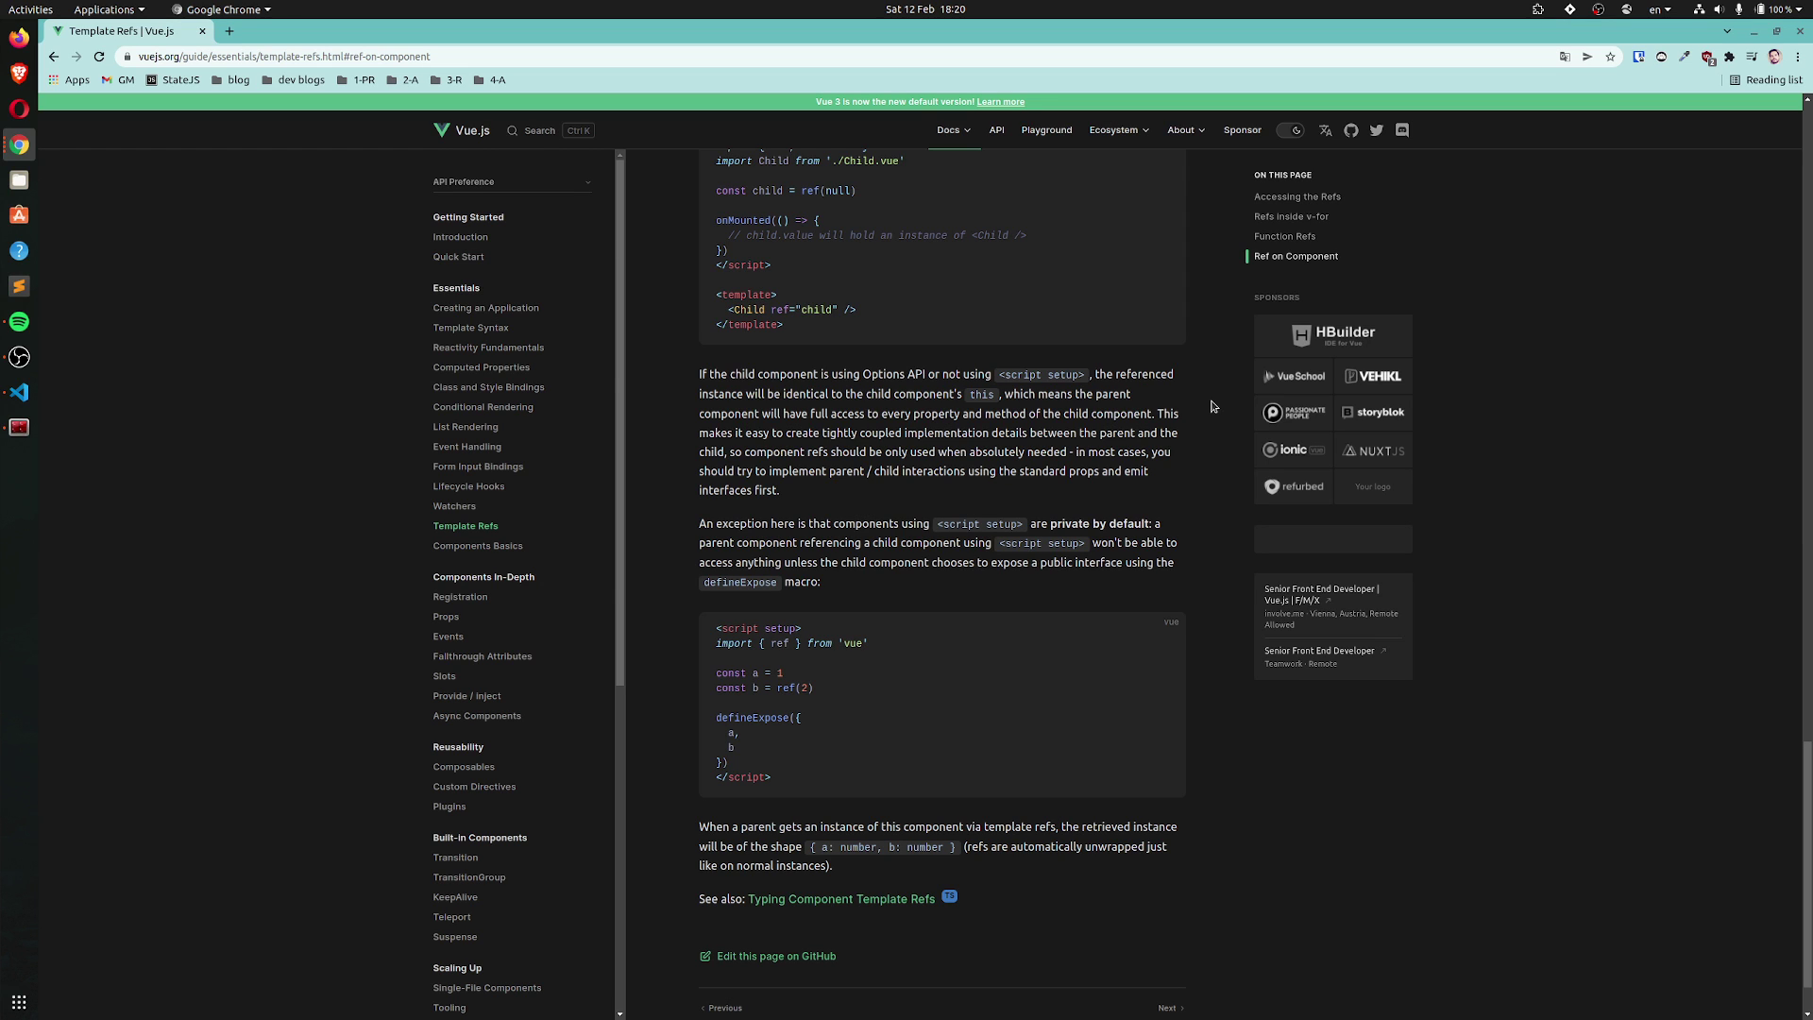
# Scroll to the page end, highlighting the defineExpose code and its exposed a and b properties
pyautogui.scroll(2, 1208, 416)
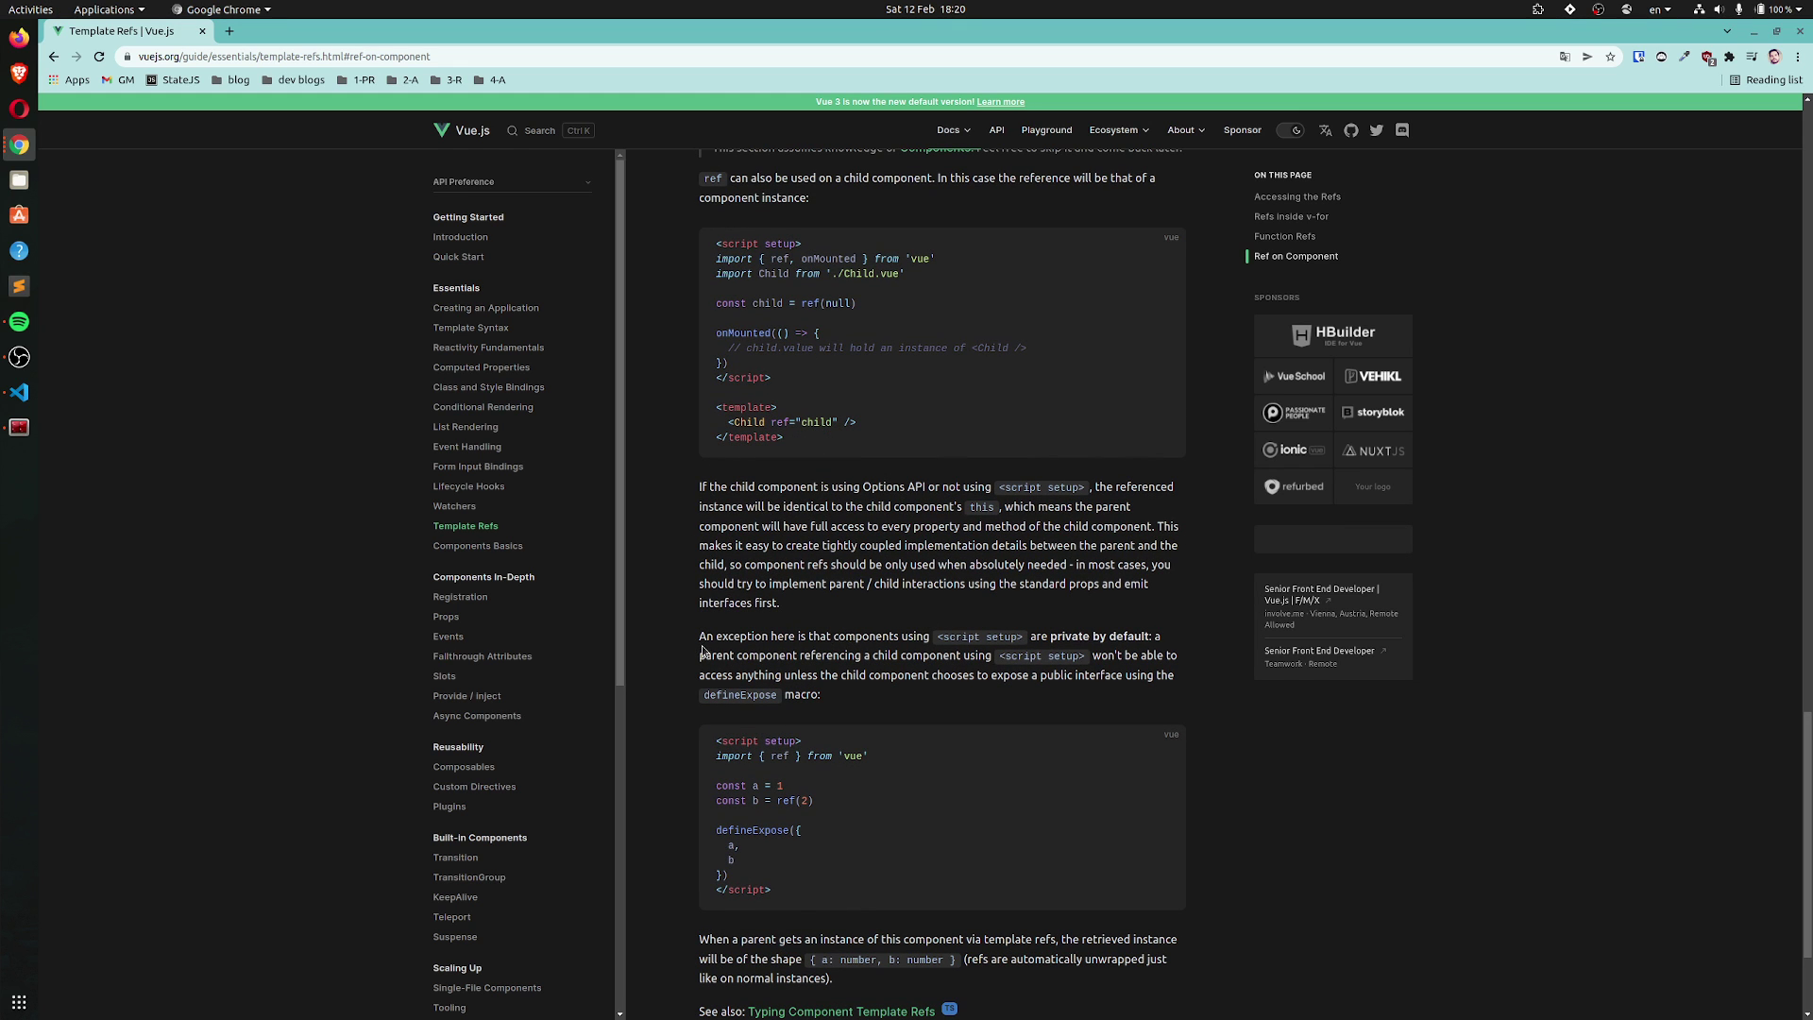
pyautogui.scroll(-2, 679, 579)
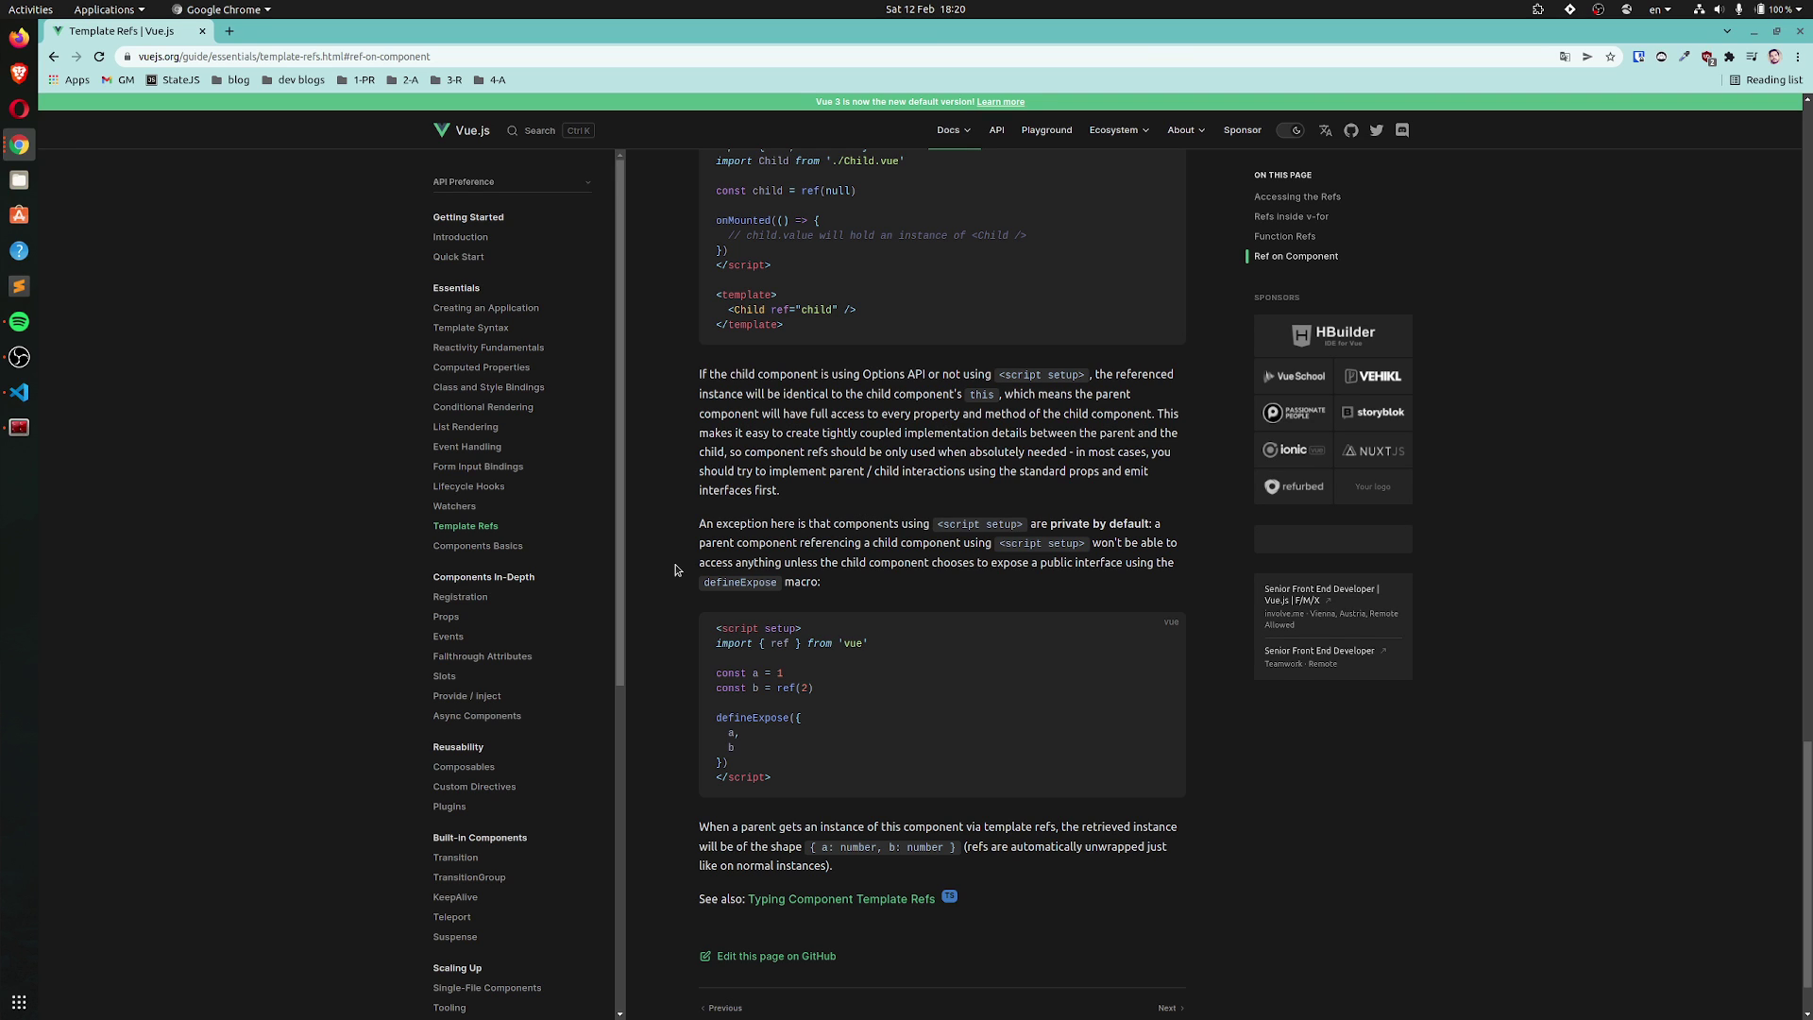
pyautogui.scroll(-1, 676, 569)
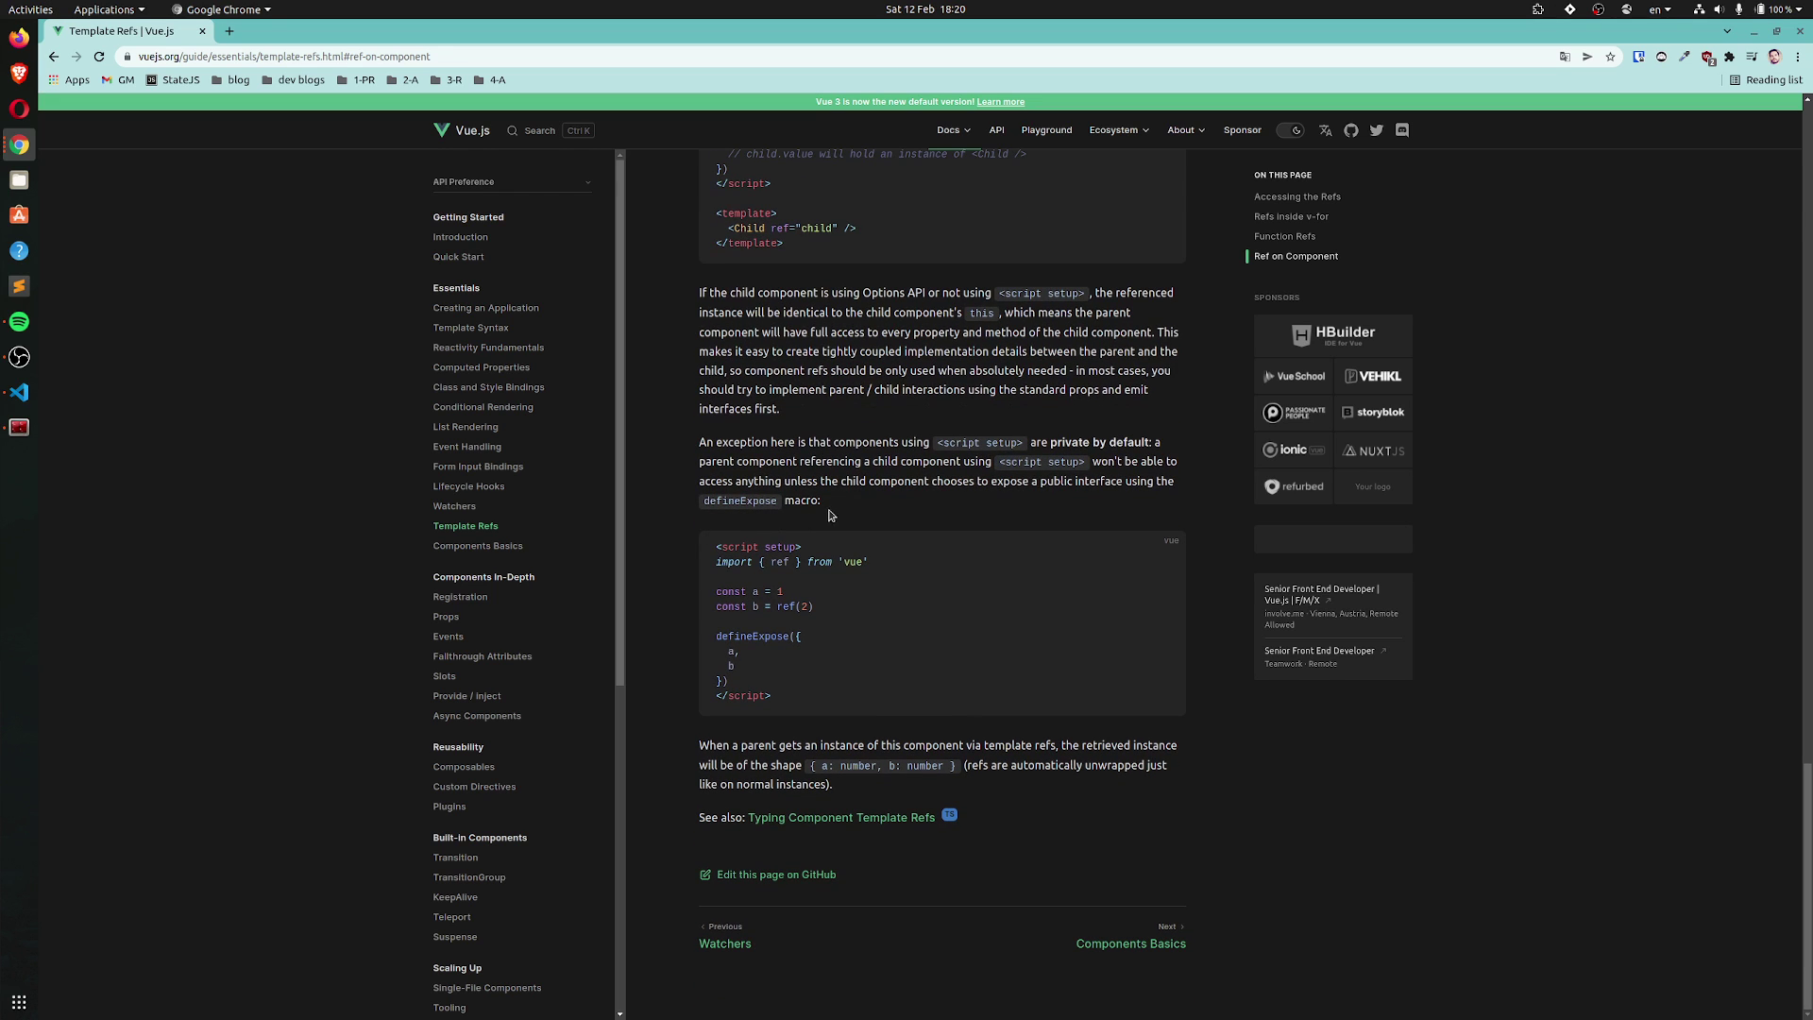
pyautogui.moveTo(727, 682); pyautogui.dragTo(715, 544)
pyautogui.click(939, 644)
pyautogui.moveTo(727, 659); pyautogui.dragTo(799, 666)
pyautogui.click(898, 642)
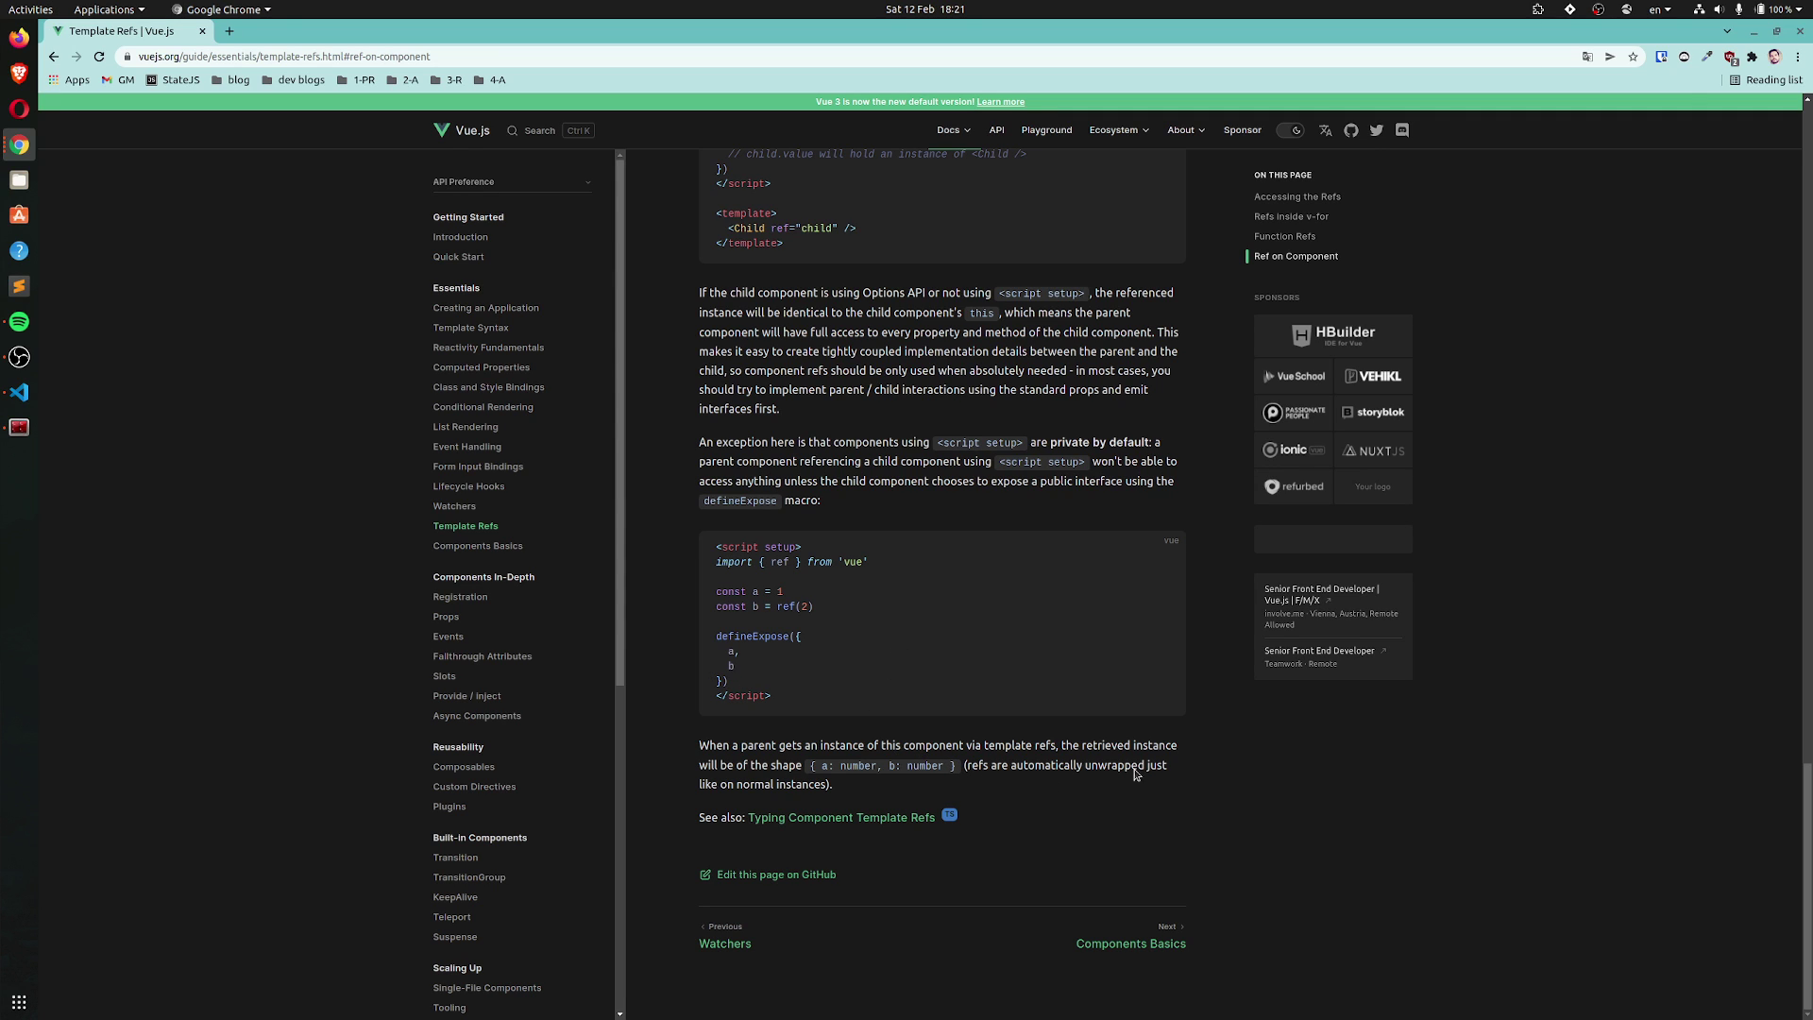